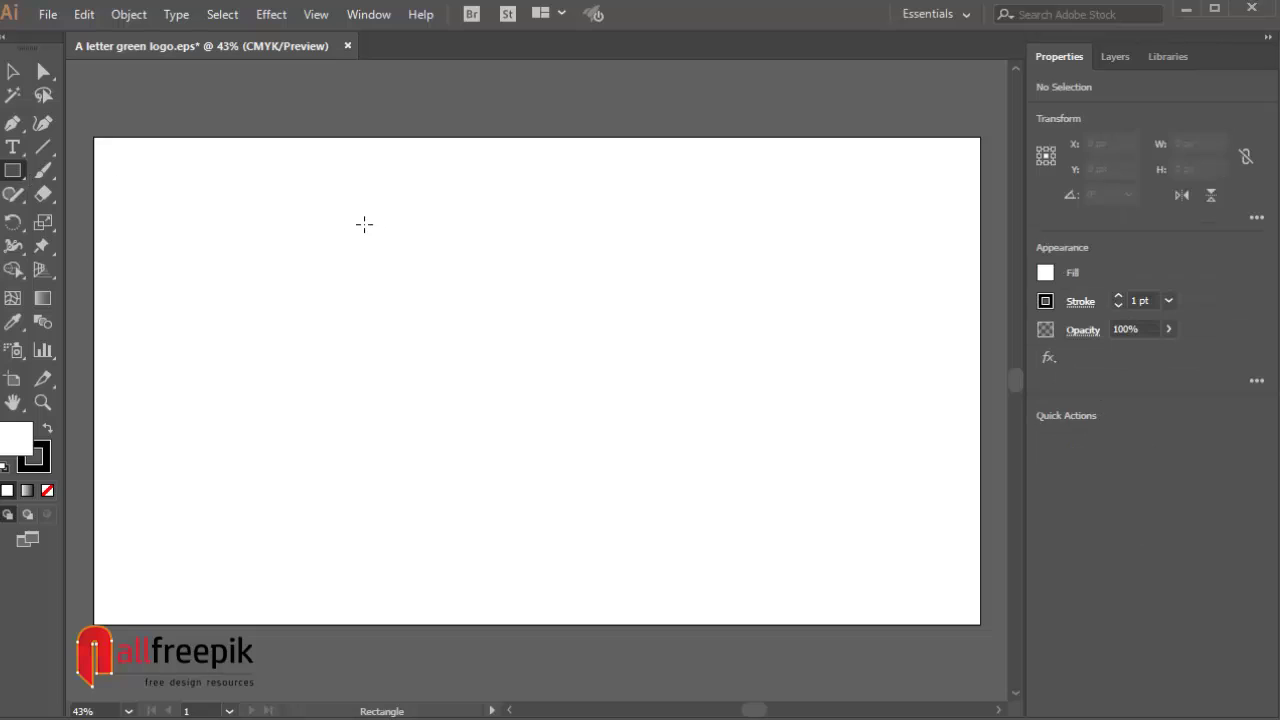
Draw a tall, narrow white rectangle about 35 px wide and 600 px high on the artboard, then deselect it
{"action": "left_click_drag", "start_coordinate": [364, 224], "coordinate": [380, 479]}
{"action": "left_click", "coordinate": [13, 95]}
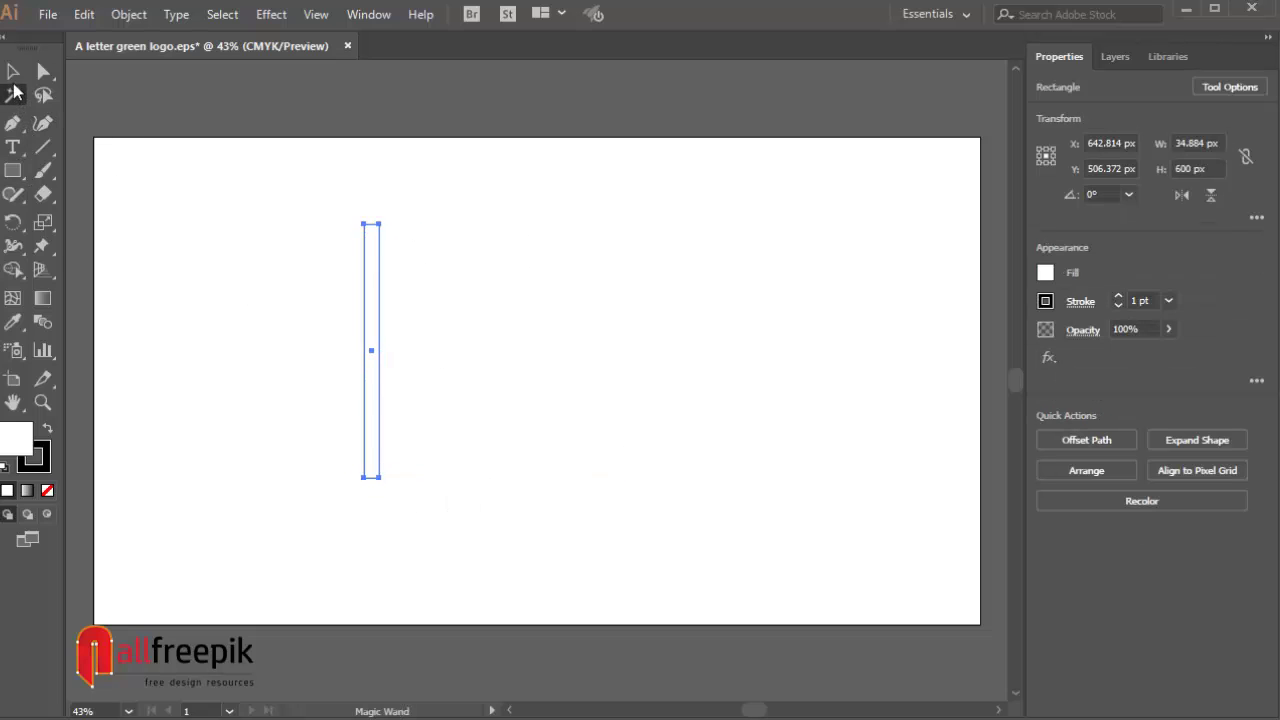
{"action": "left_click", "coordinate": [442, 216]}
{"action": "key", "text": "v"}
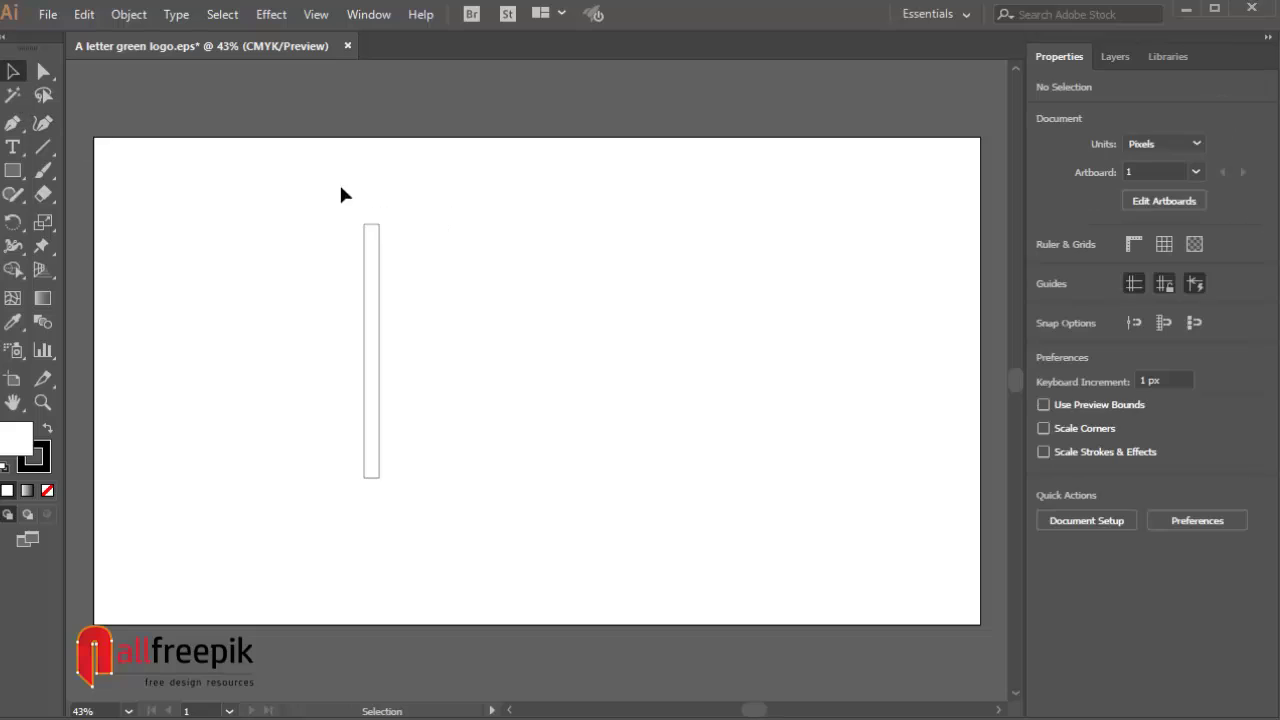
Duplicate the rectangle in front and place the copy flush against the original's right edge
{"action": "left_click", "coordinate": [380, 272]}
{"action": "left_click", "coordinate": [84, 14]}
{"action": "left_click", "coordinate": [115, 109]}
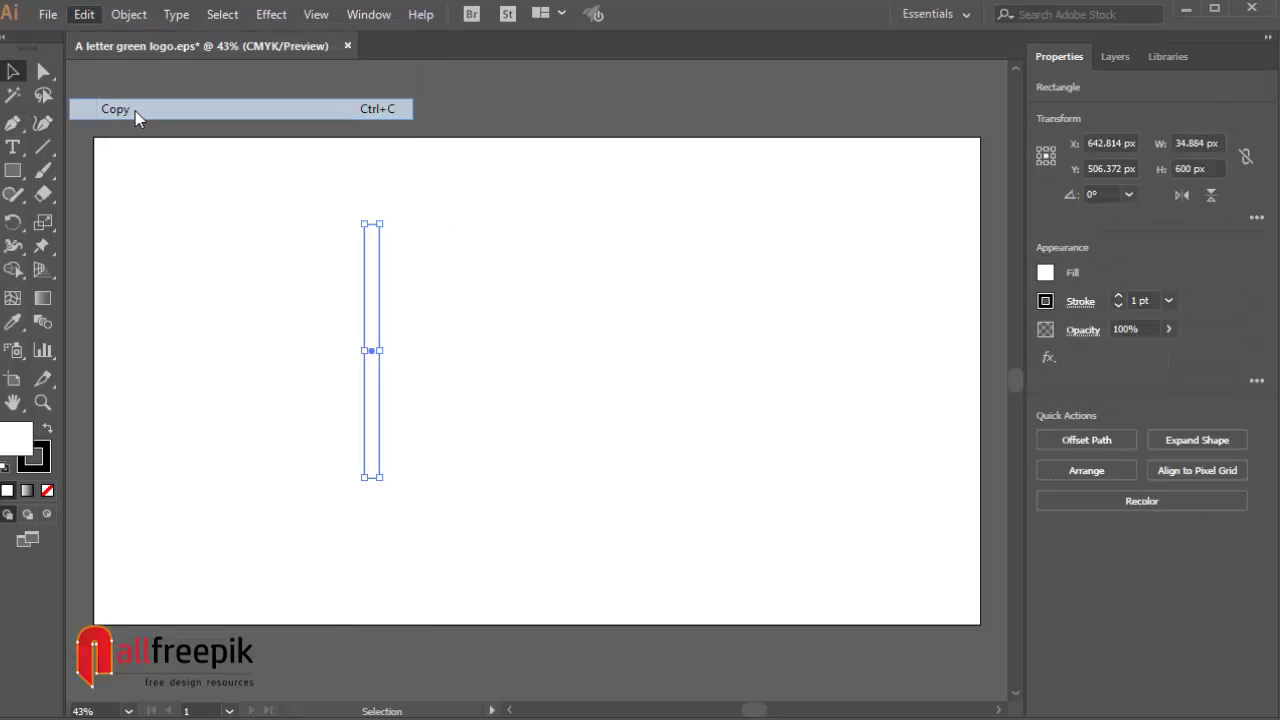
{"action": "left_click", "coordinate": [84, 14]}
{"action": "left_click", "coordinate": [149, 153]}
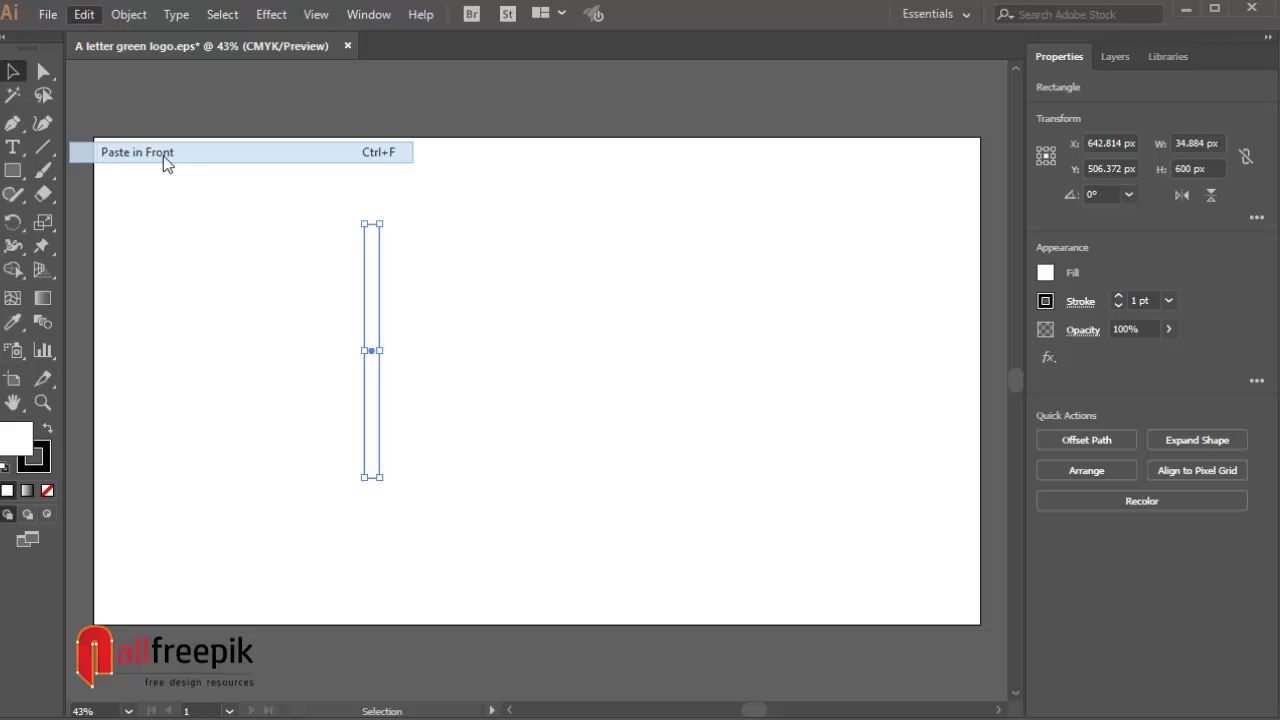
{"action": "left_click", "coordinate": [519, 231]}
{"action": "left_click_drag", "start_coordinate": [385, 296], "coordinate": [393, 291]}
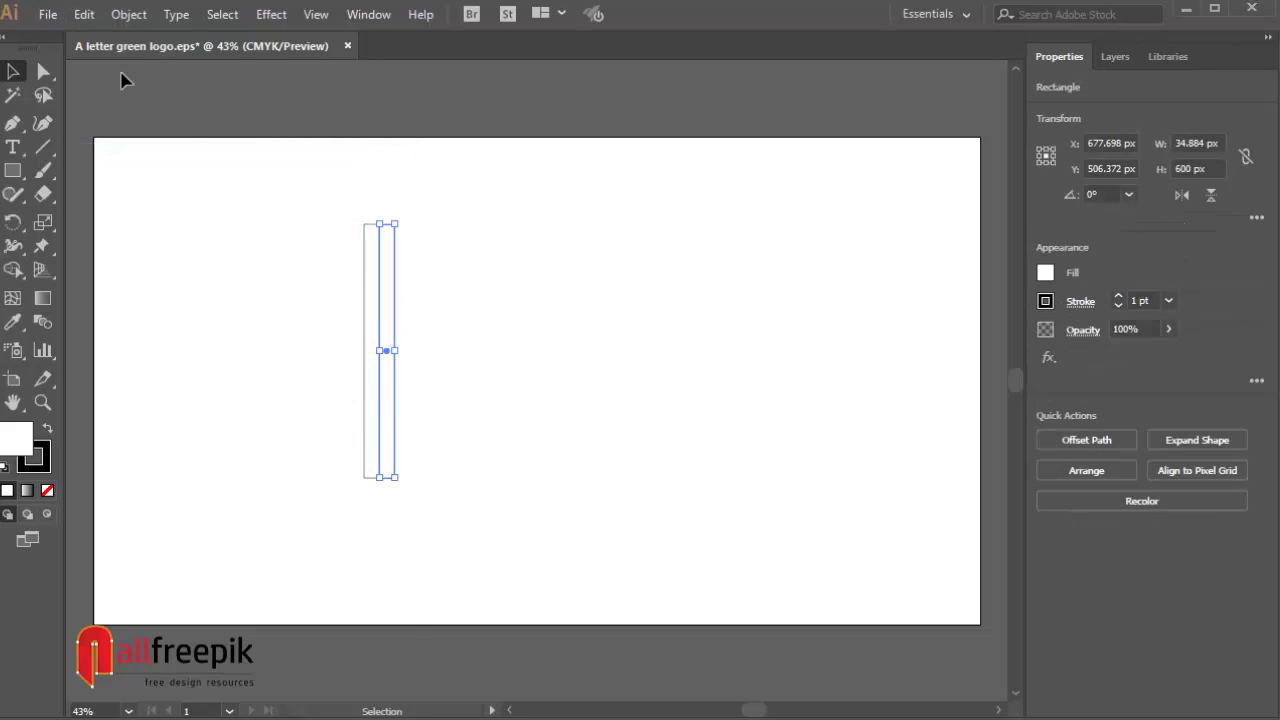
Duplicate the second rectangle in front and place the copy against its right edge, forming three adjoining strips
{"action": "left_click", "coordinate": [84, 14]}
{"action": "left_click", "coordinate": [125, 109]}
{"action": "left_click", "coordinate": [84, 14]}
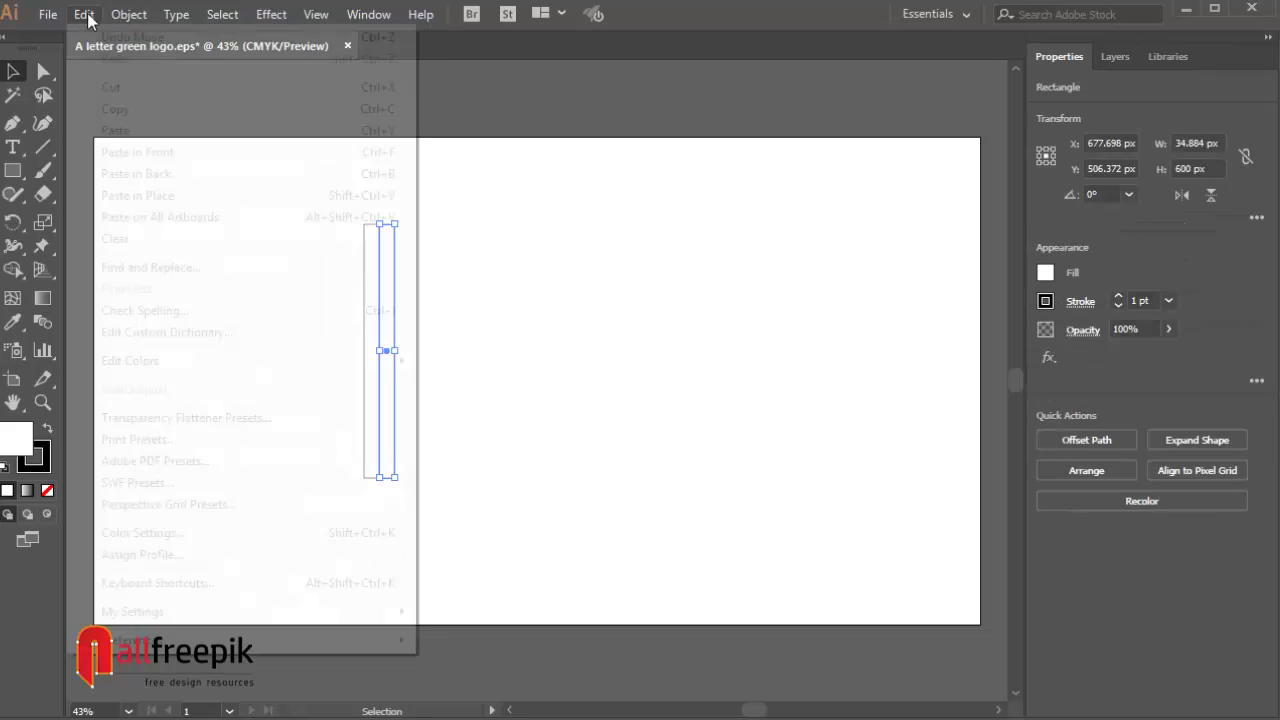
{"action": "left_click", "coordinate": [152, 152]}
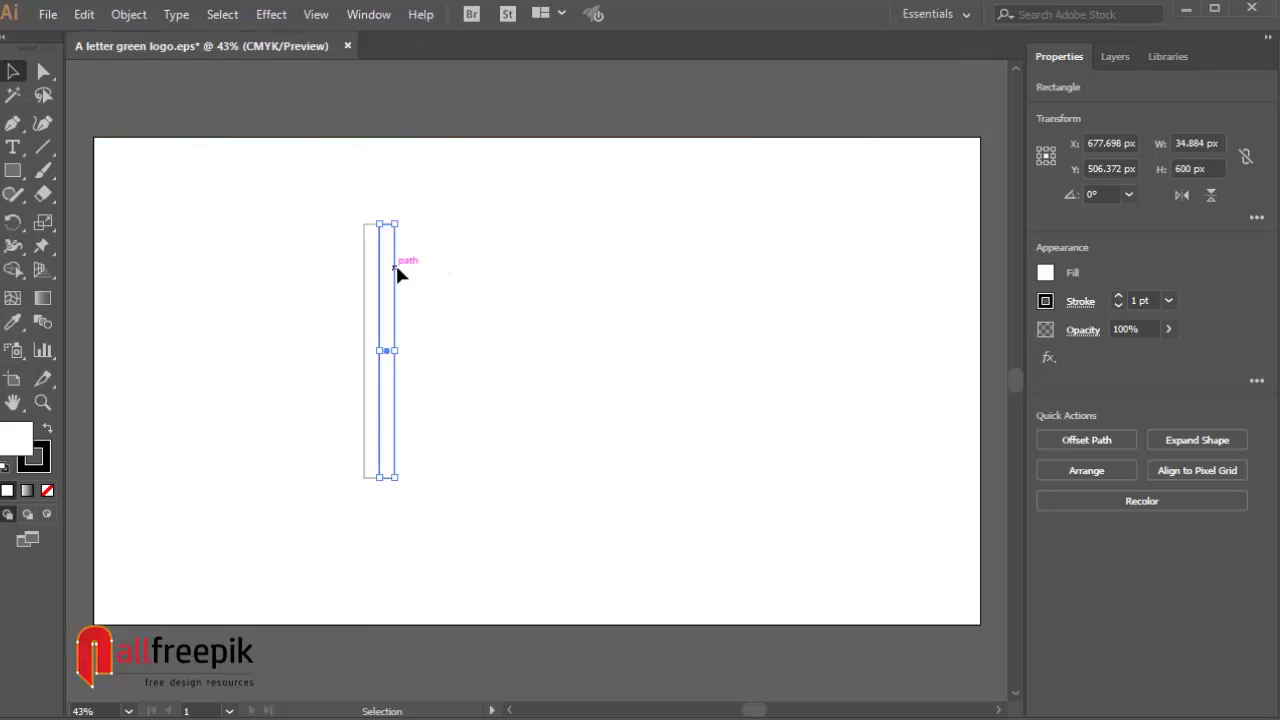
{"action": "left_click_drag", "start_coordinate": [397, 273], "coordinate": [293, 376]}
Select all three strips, duplicate them in front and place the copy a short gap to the right at the same height
{"action": "left_click", "coordinate": [540, 291]}
{"action": "left_click", "coordinate": [84, 14]}
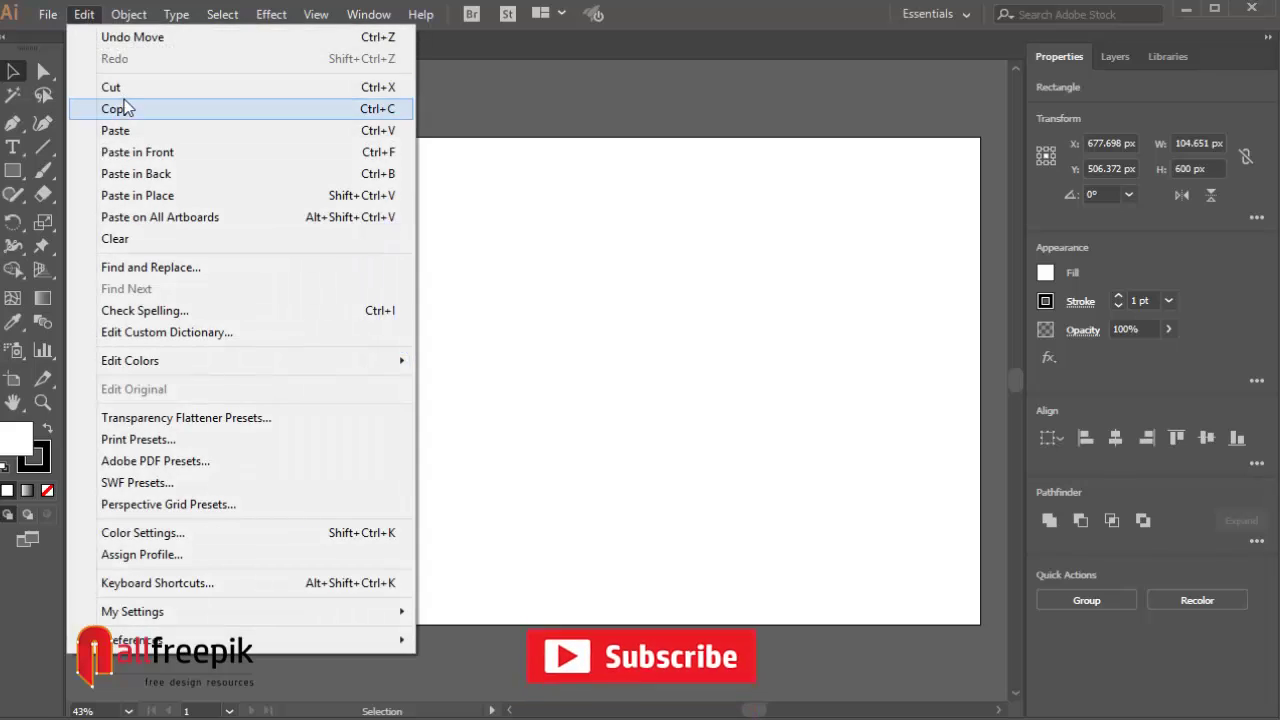
{"action": "left_click", "coordinate": [116, 108]}
{"action": "left_click", "coordinate": [88, 16]}
{"action": "left_click", "coordinate": [140, 152]}
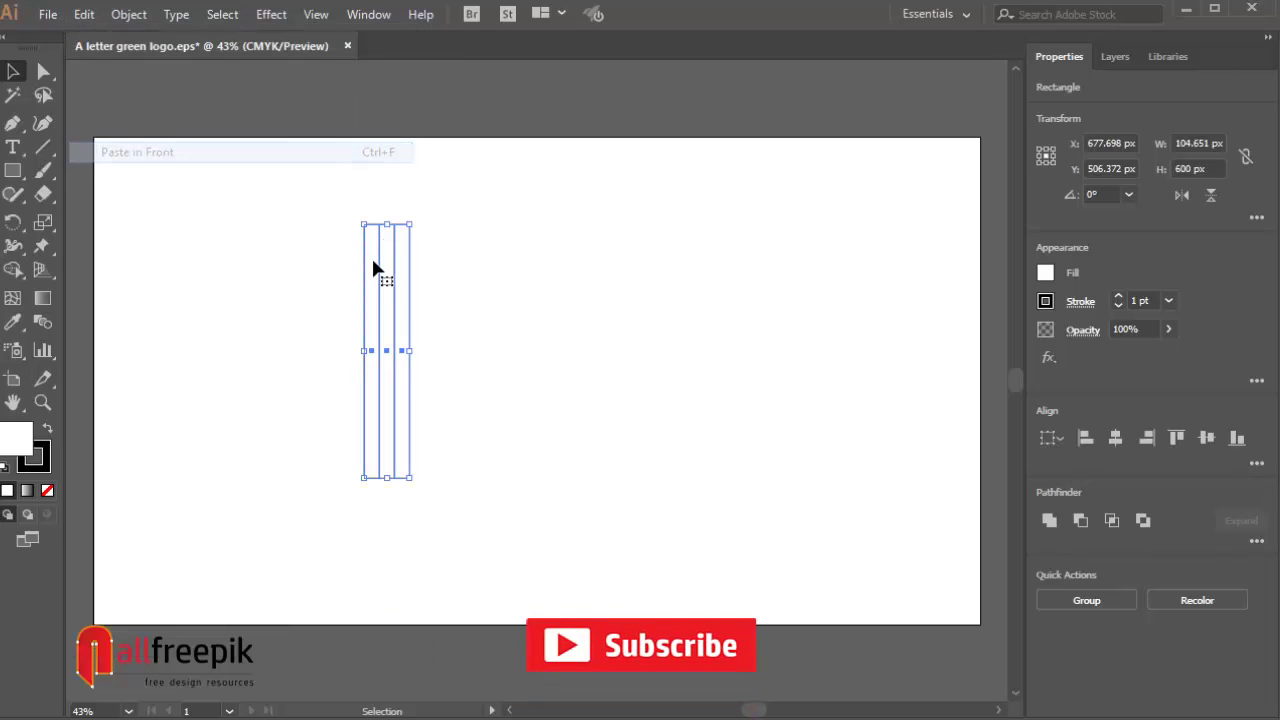
{"action": "left_click_drag", "start_coordinate": [392, 293], "coordinate": [457, 294]}
Duplicate the second set of three strips and place the copy to its right as a third set
{"action": "left_click", "coordinate": [84, 14]}
{"action": "left_click", "coordinate": [116, 108]}
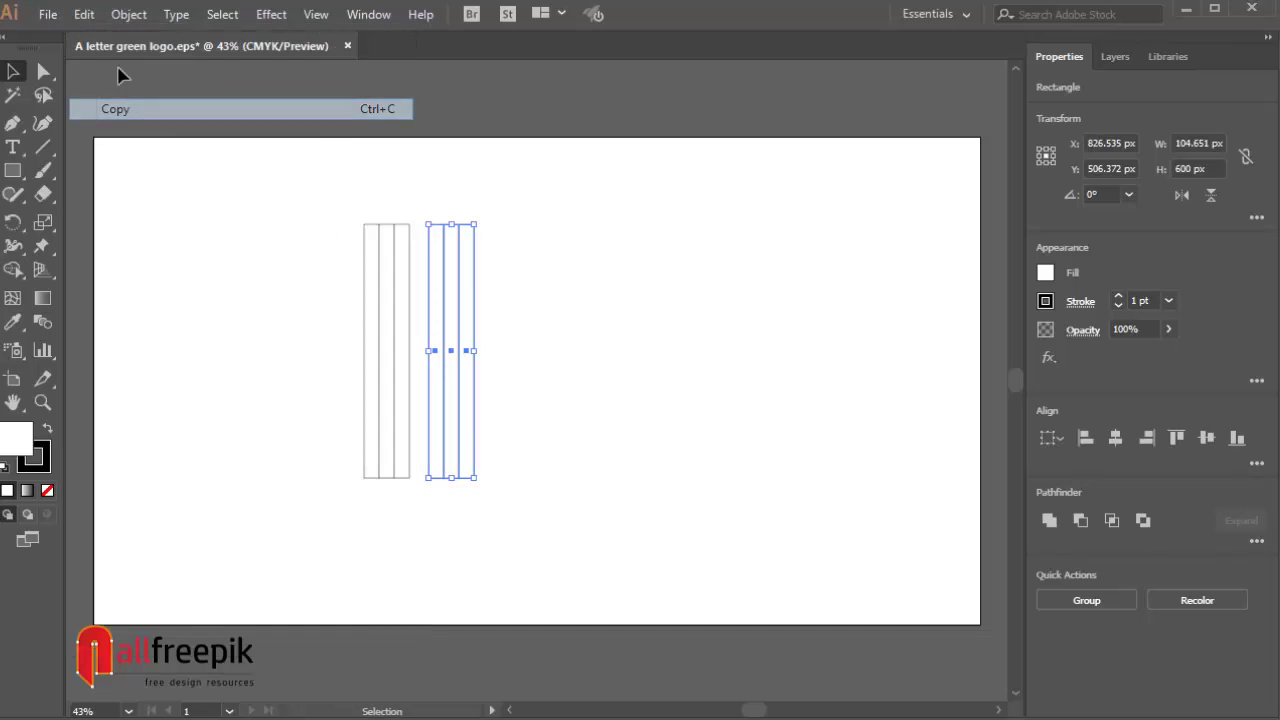
{"action": "left_click", "coordinate": [84, 14]}
{"action": "left_click", "coordinate": [140, 152]}
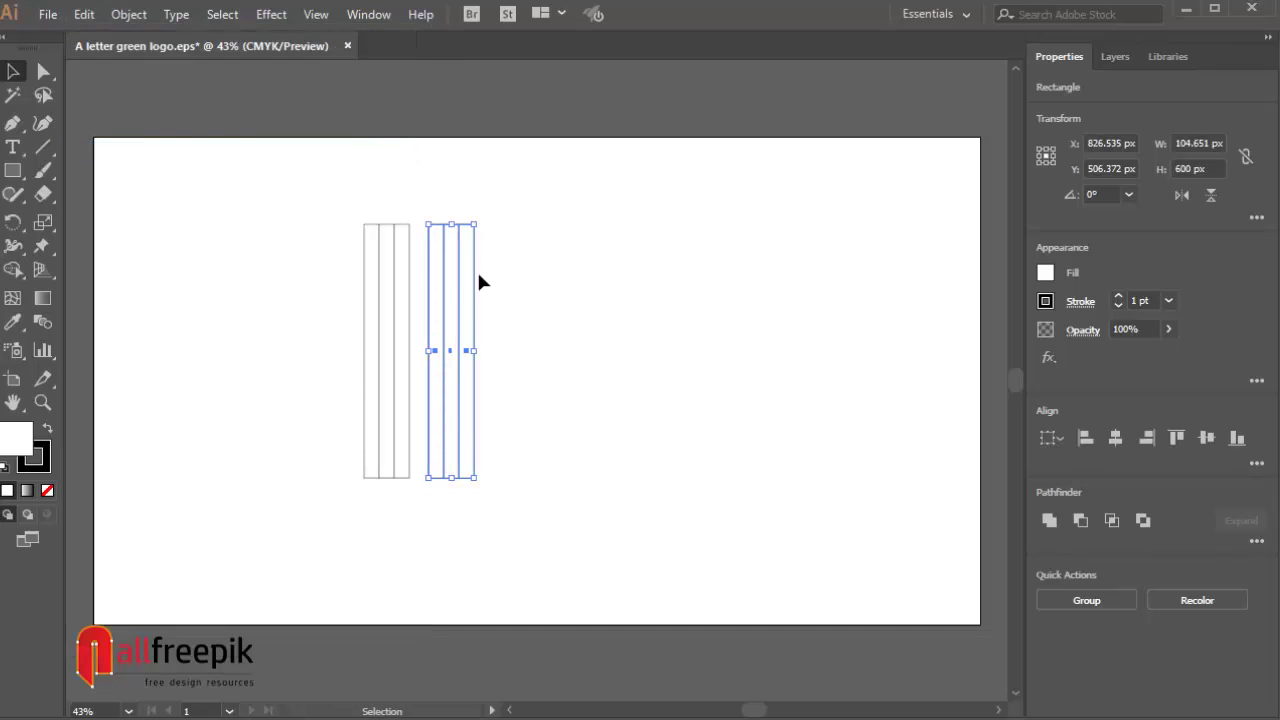
{"action": "left_click_drag", "start_coordinate": [459, 280], "coordinate": [532, 278]}
Group each of the three sets of strips separately, giving three independent groups
{"action": "left_click_drag", "start_coordinate": [574, 204], "coordinate": [487, 477]}
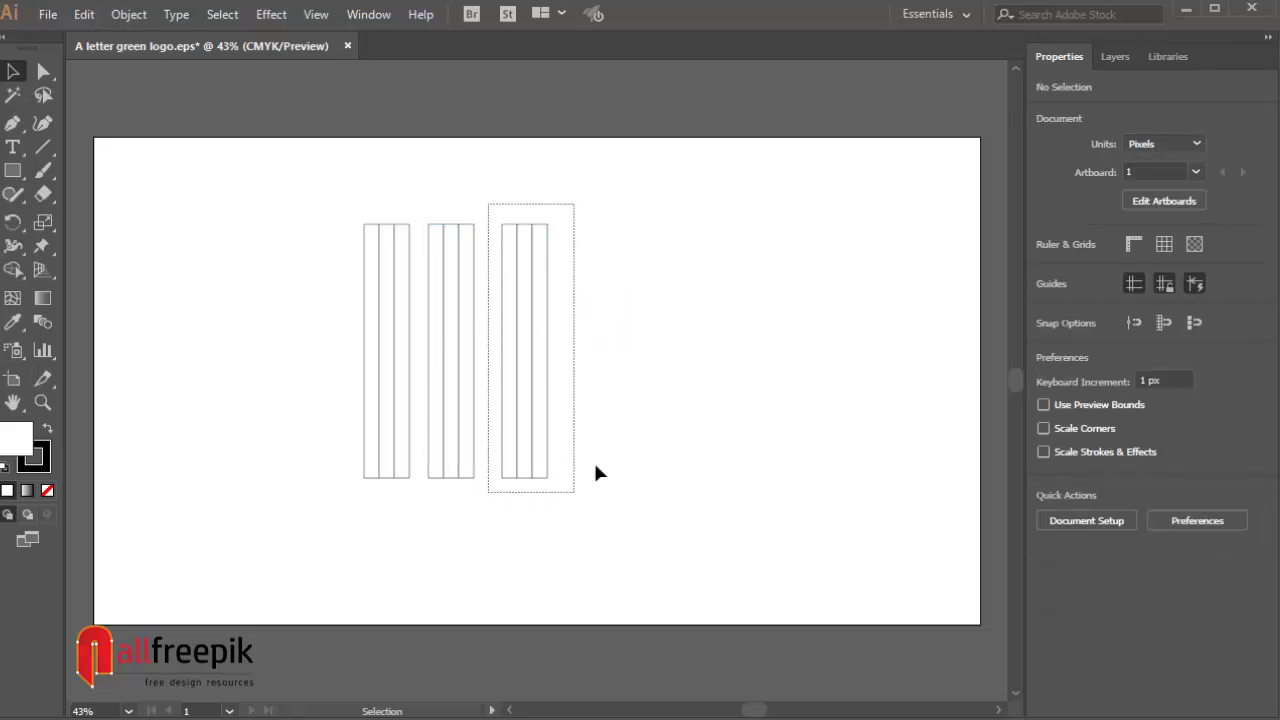
{"action": "left_click_drag", "start_coordinate": [595, 472], "coordinate": [590, 476]}
{"action": "left_click", "coordinate": [128, 14]}
{"action": "left_click", "coordinate": [245, 58]}
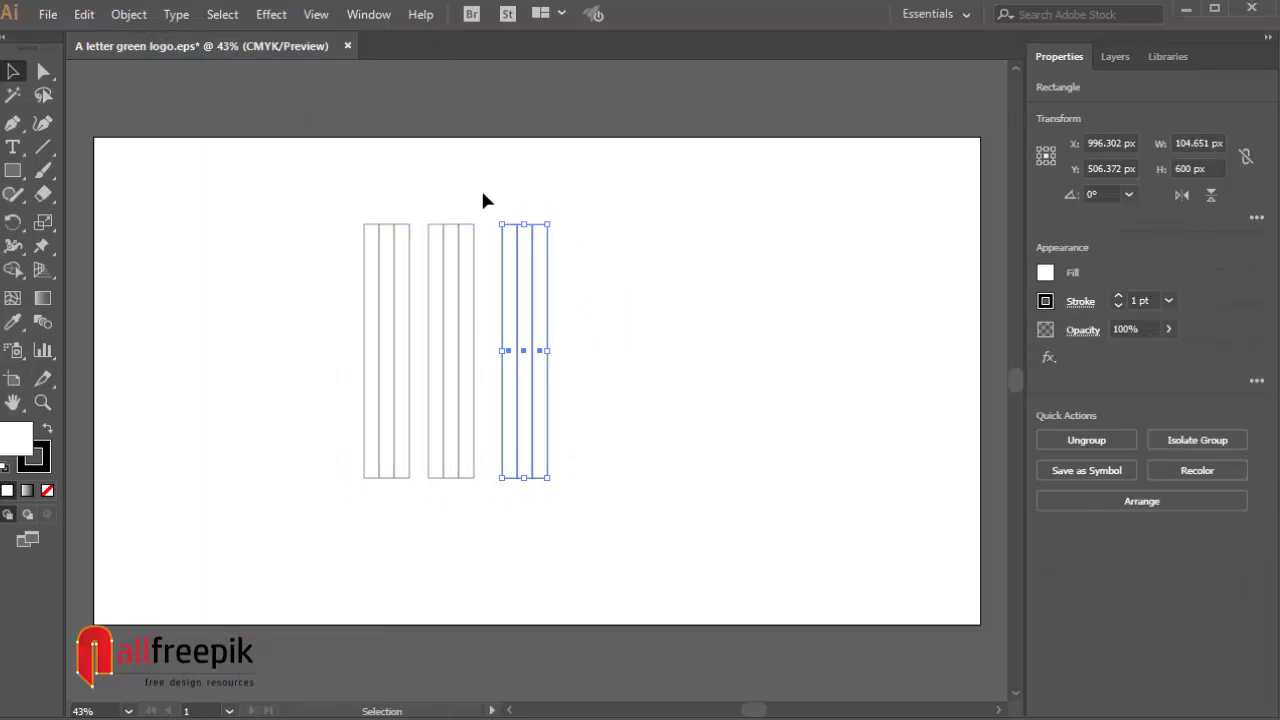
{"action": "left_click_drag", "start_coordinate": [483, 200], "coordinate": [420, 527]}
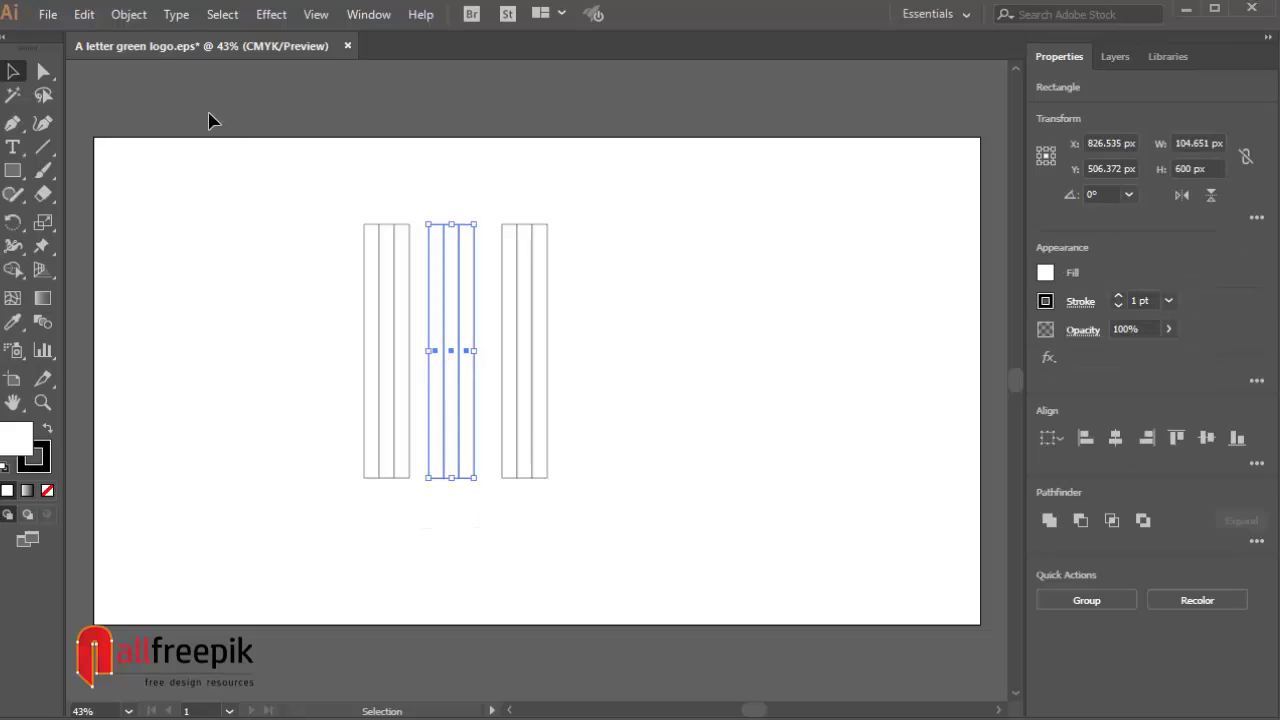
{"action": "left_click", "coordinate": [128, 14]}
{"action": "left_click", "coordinate": [222, 58]}
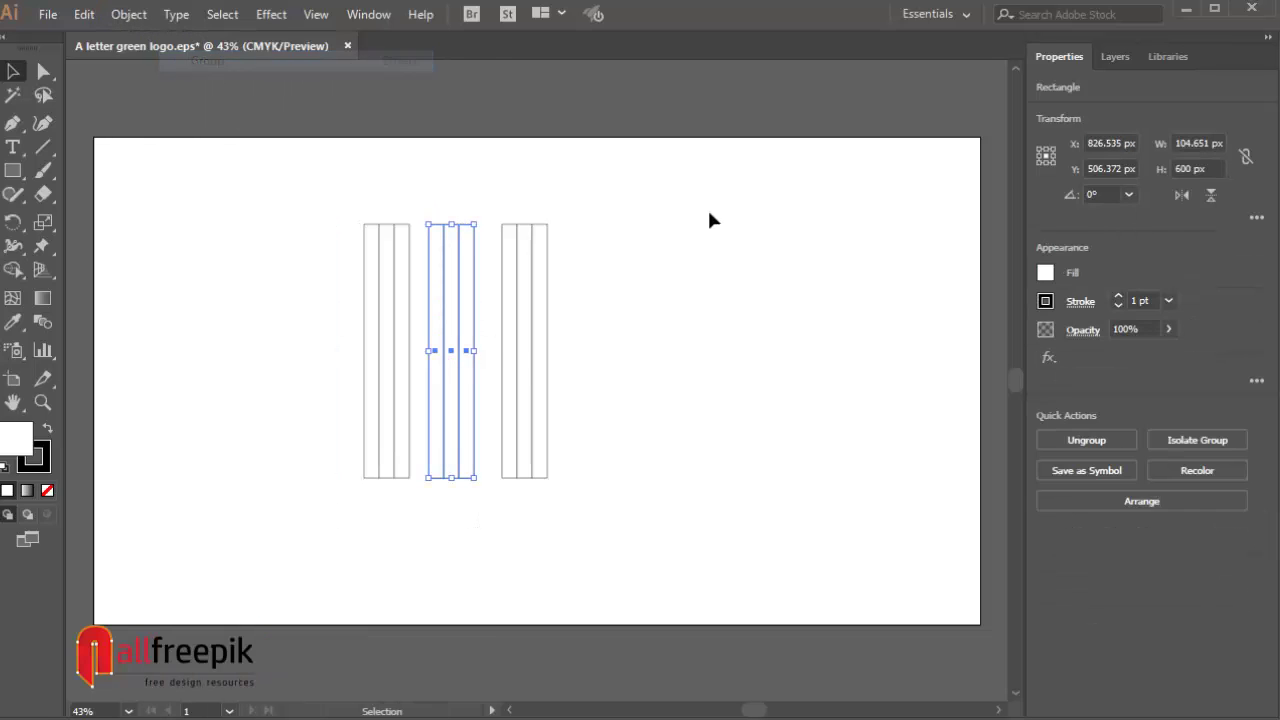
{"action": "left_click_drag", "start_coordinate": [331, 189], "coordinate": [409, 514]}
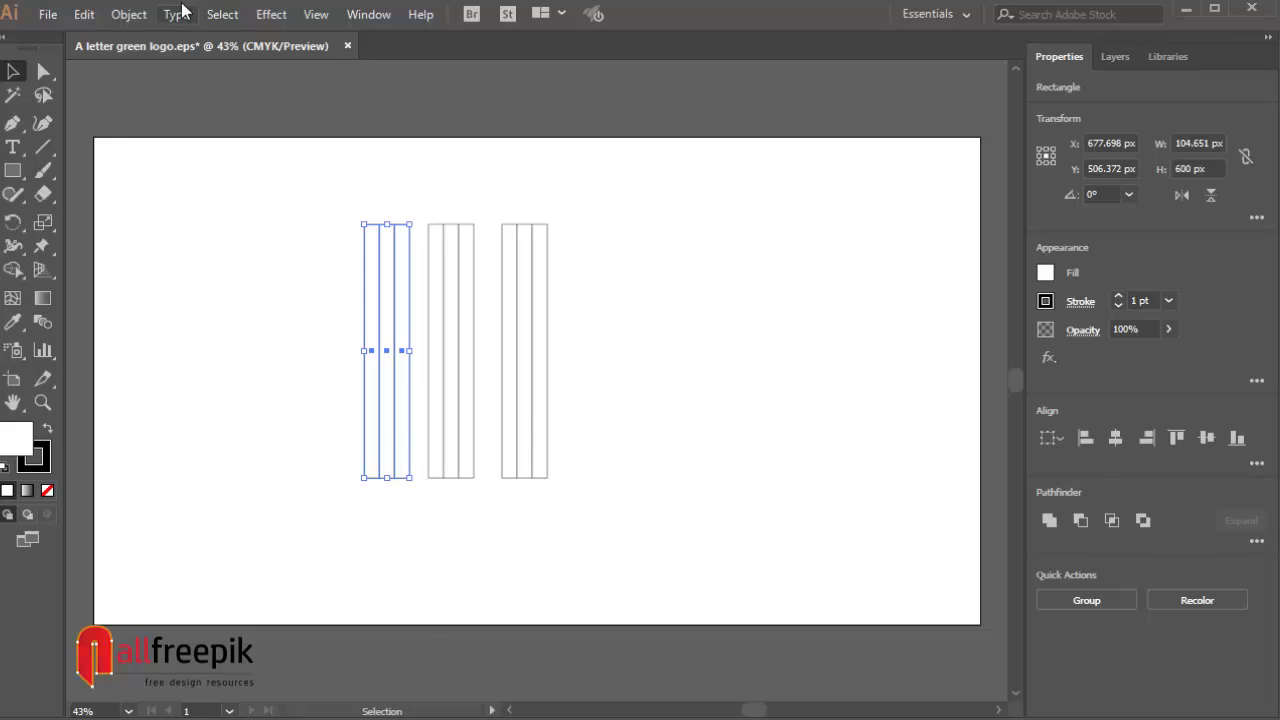
{"action": "left_click", "coordinate": [128, 14]}
{"action": "left_click", "coordinate": [205, 56]}
{"action": "left_click", "coordinate": [558, 303]}
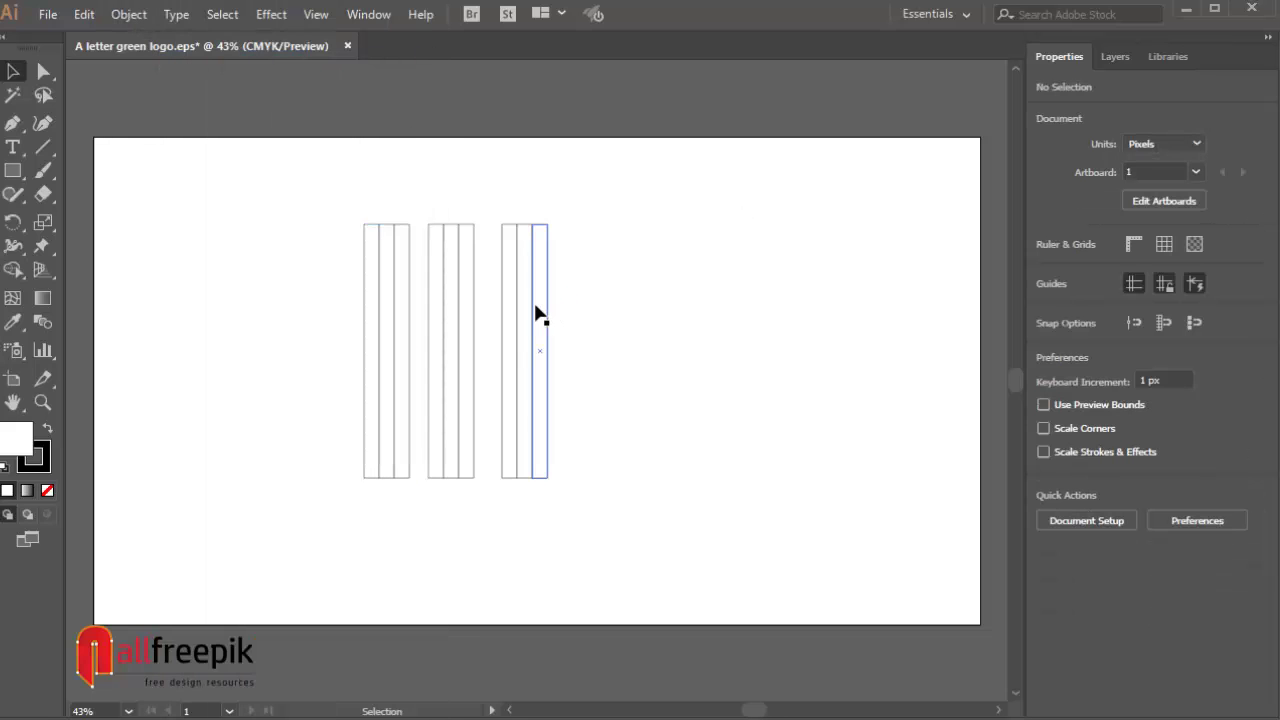
Rotate the rightmost strip group by -30°
{"action": "left_click", "coordinate": [535, 314]}
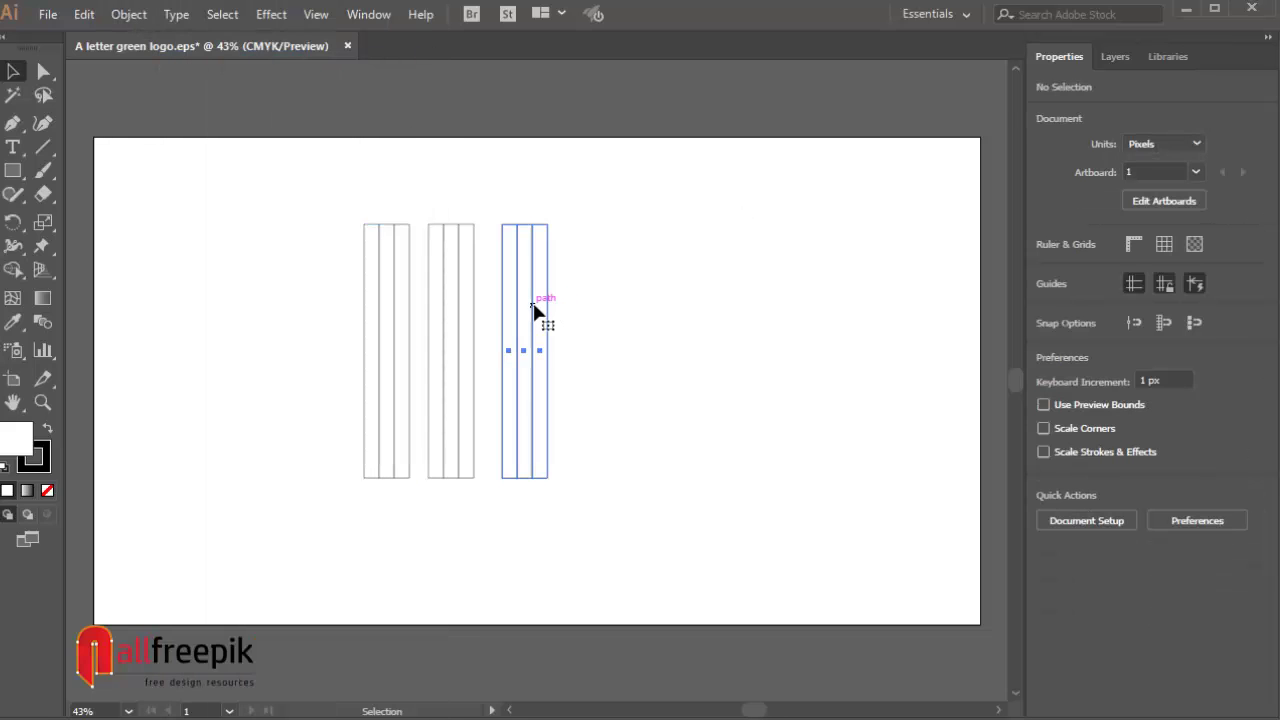
{"action": "double_click", "coordinate": [13, 219]}
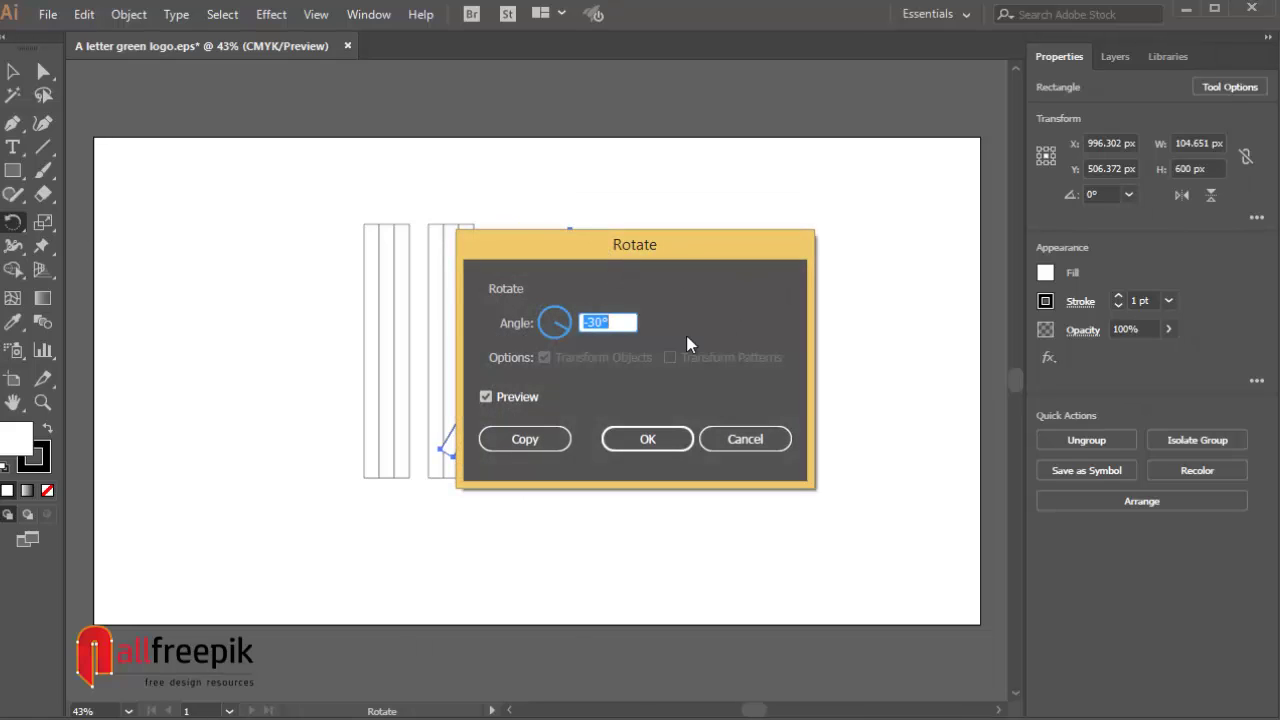
{"action": "left_click", "coordinate": [660, 445]}
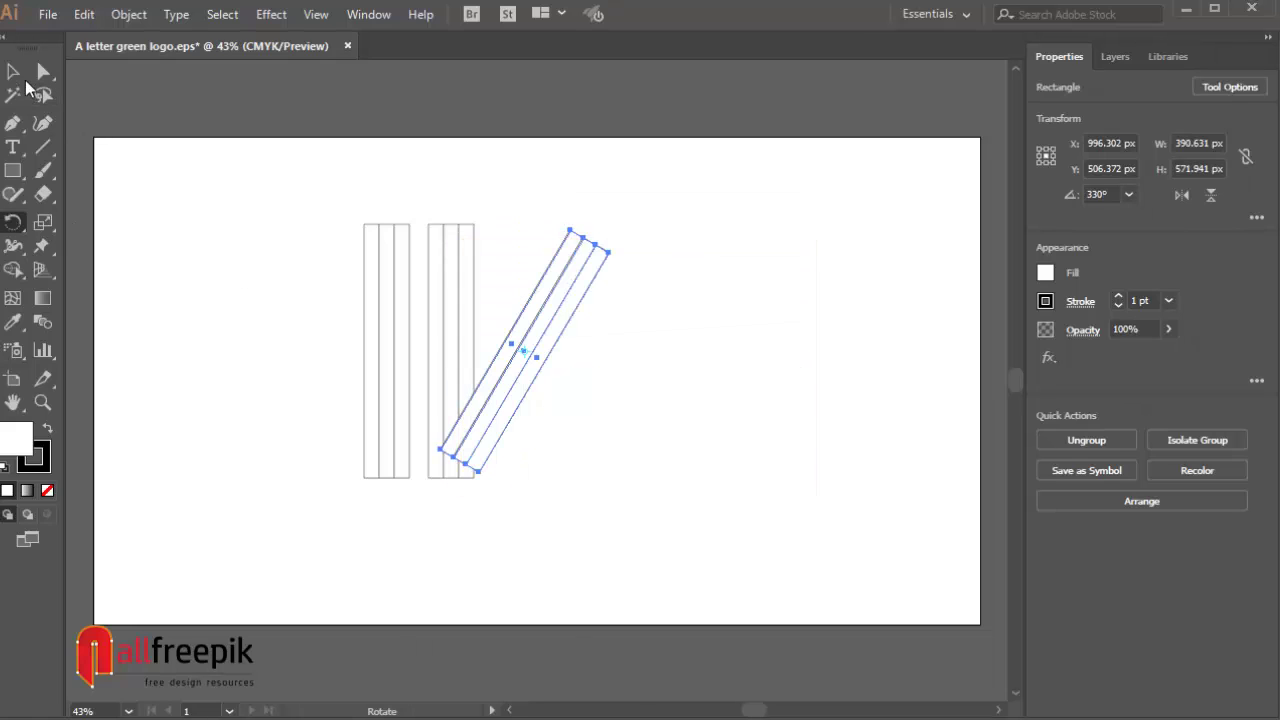
{"action": "left_click", "coordinate": [14, 72]}
{"action": "left_click", "coordinate": [803, 175]}
Rotate the middle strip group by 30°
{"action": "left_click", "coordinate": [474, 263]}
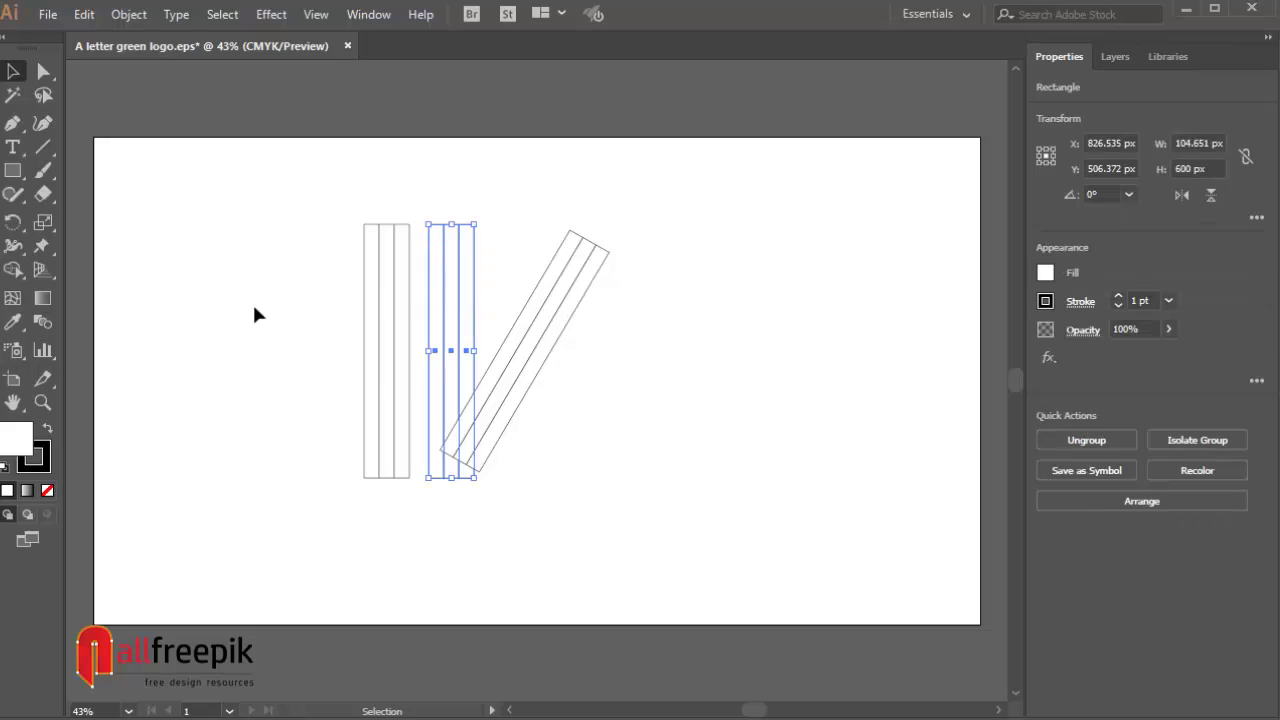
{"action": "double_click", "coordinate": [13, 221]}
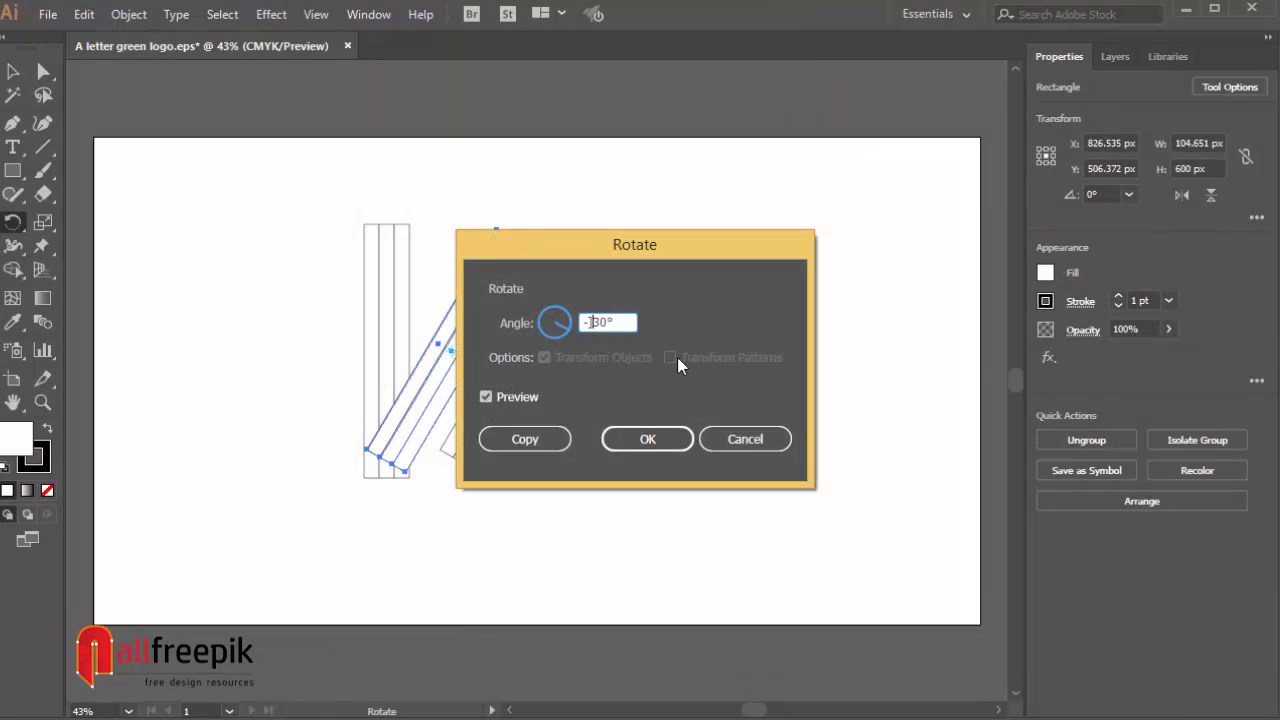
{"action": "left_click", "coordinate": [649, 440]}
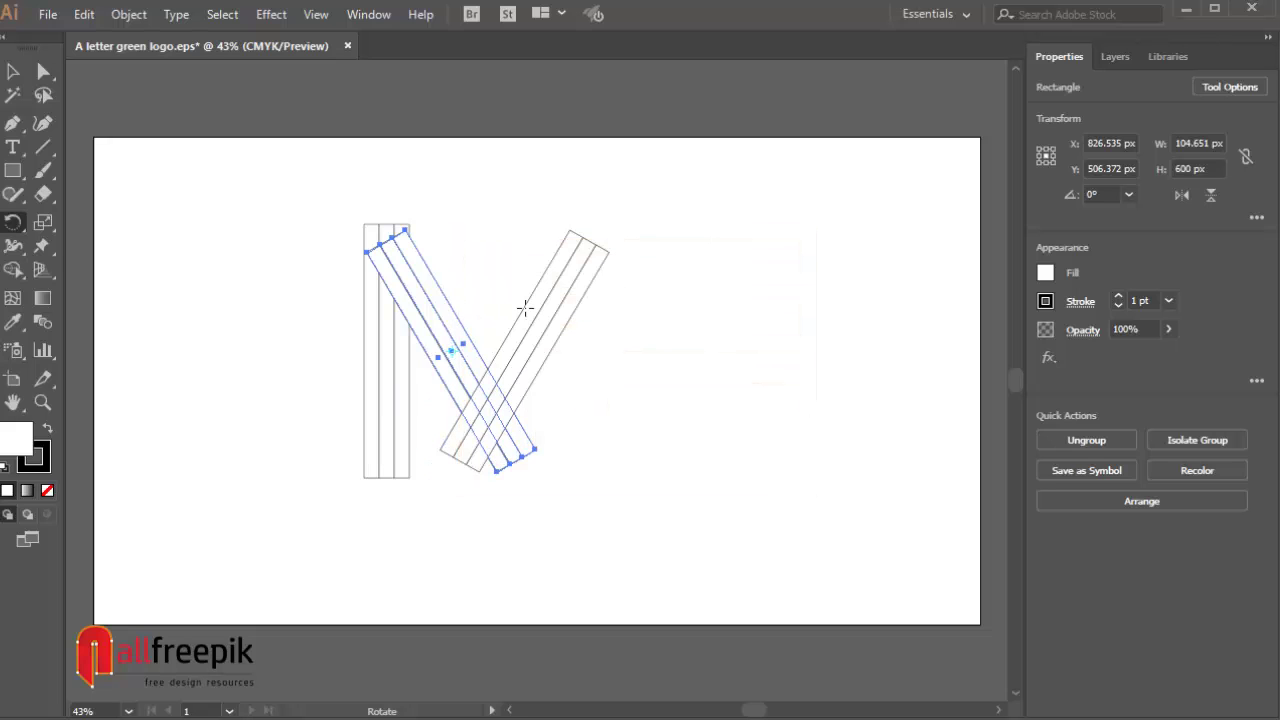
{"action": "left_click", "coordinate": [10, 74]}
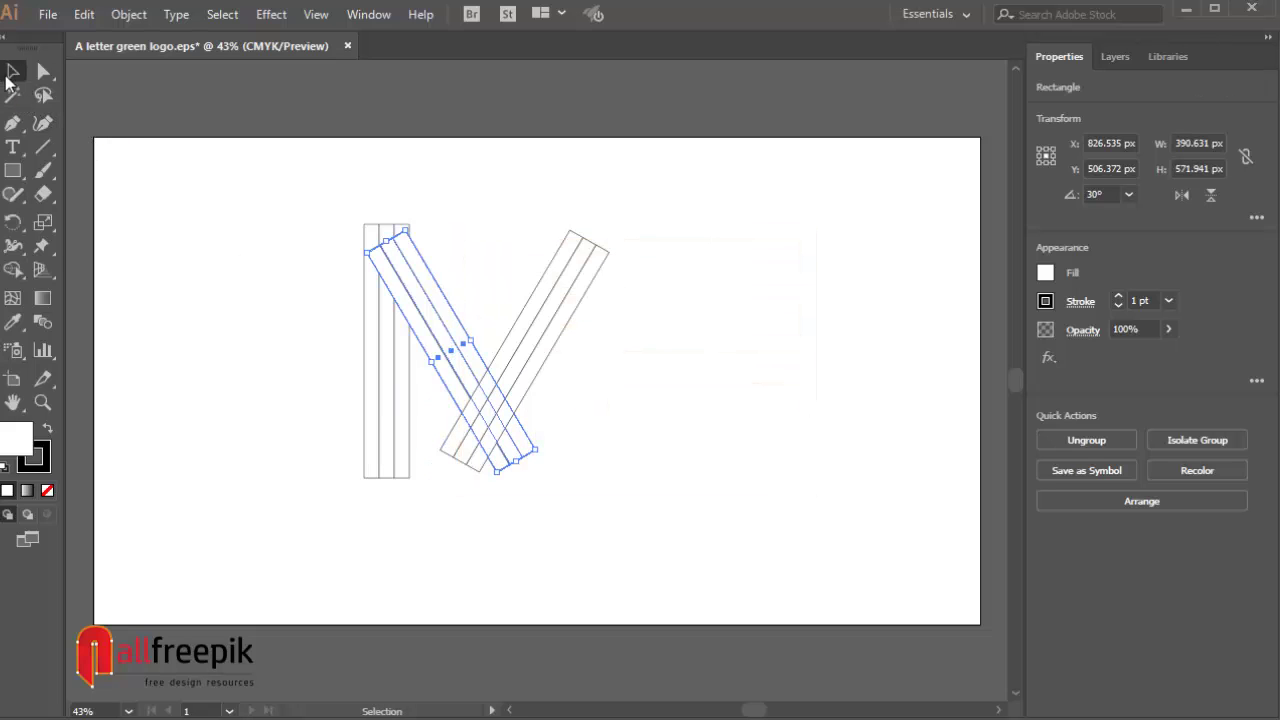
Move the 30° strip group right until its top corner meets the other slanted group's top corner, forming the A's peak
{"action": "left_click", "coordinate": [872, 318]}
{"action": "left_click_drag", "start_coordinate": [462, 324], "coordinate": [623, 336]}
{"action": "left_click", "coordinate": [748, 278]}
{"action": "key", "text": "ctrl+space"}
{"action": "left_click_drag", "start_coordinate": [663, 200], "coordinate": [467, 322]}
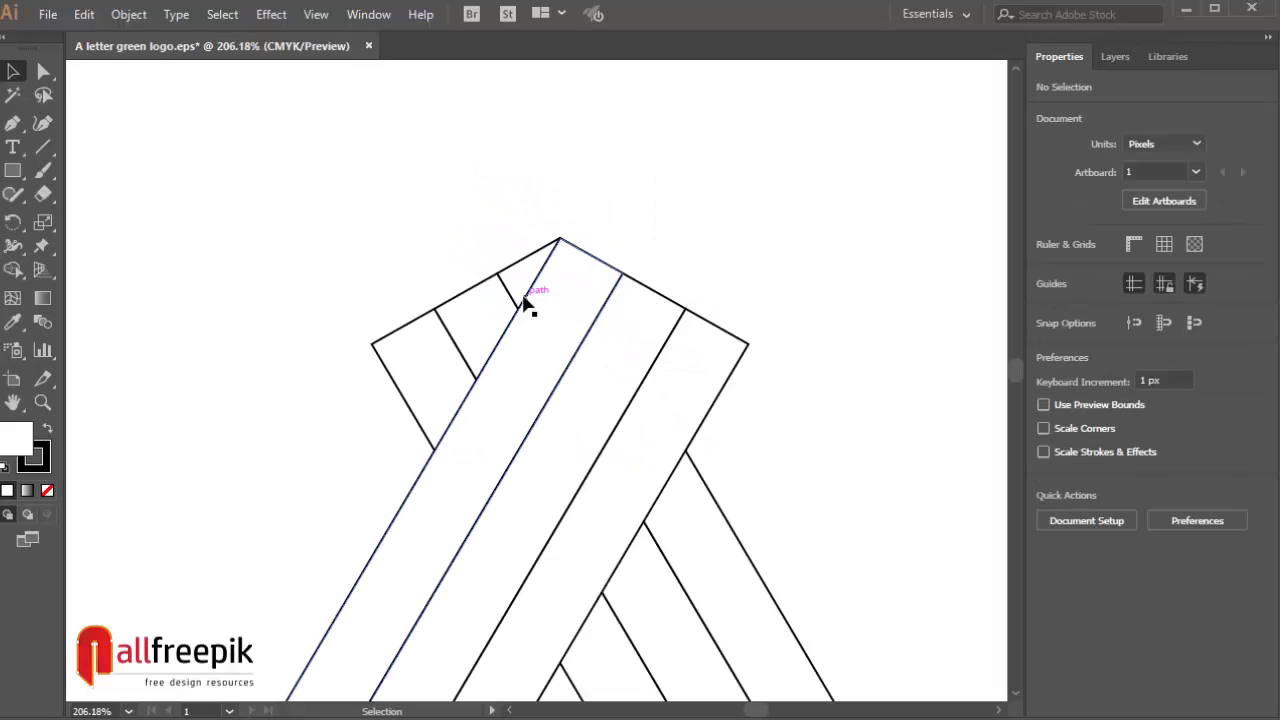
Select both slanted strip groups and set their fill to None, keeping the black stroke
{"action": "left_click", "coordinate": [514, 265]}
{"action": "left_click_drag", "start_coordinate": [737, 214], "coordinate": [119, 428]}
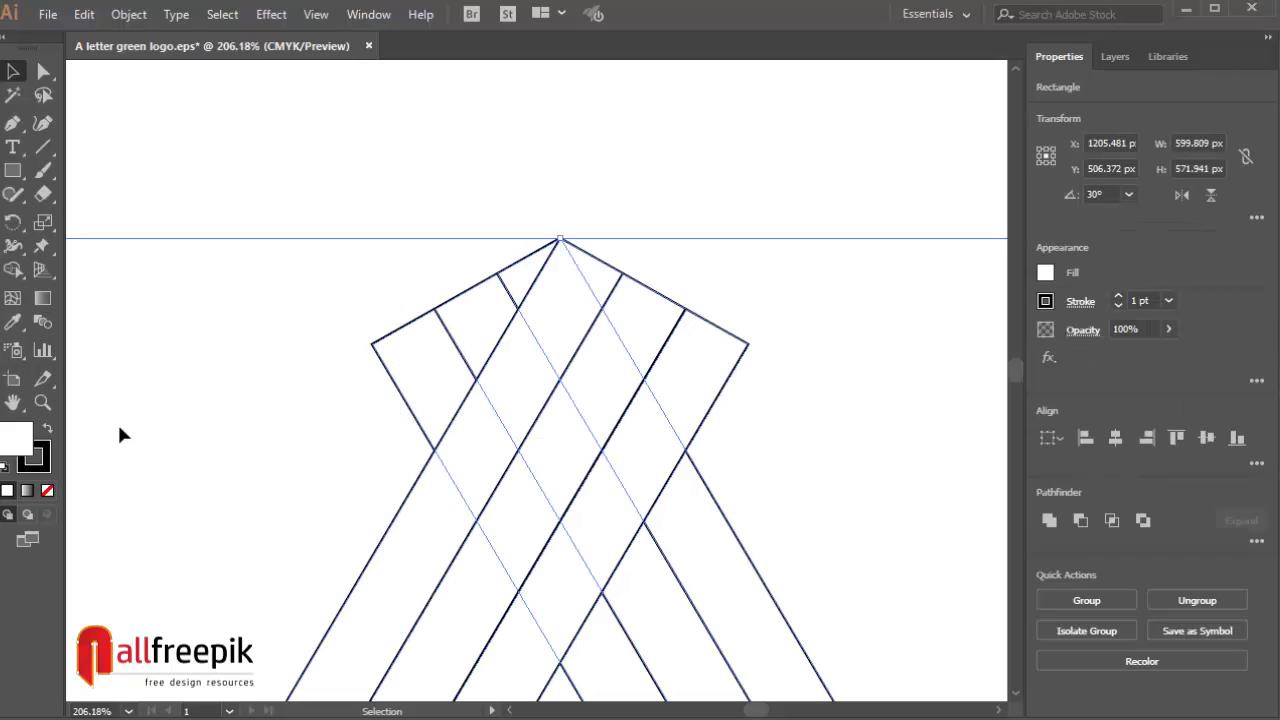
{"action": "left_click", "coordinate": [47, 490]}
{"action": "left_click", "coordinate": [206, 317]}
Rotate the remaining vertical strip group 90° clockwise so that it lies horizontally
{"action": "key", "text": "ctrl+alt+space"}
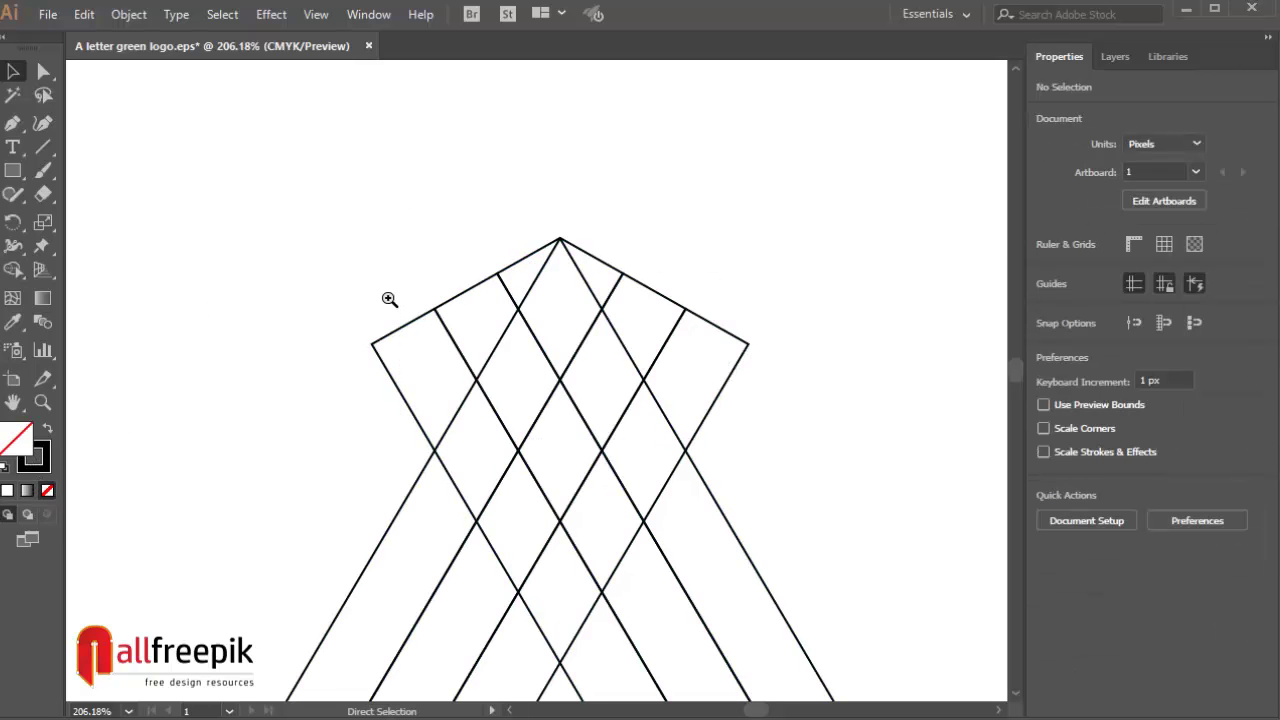
{"action": "left_click", "coordinate": [395, 285]}
{"action": "left_click", "coordinate": [396, 283]}
{"action": "left_click", "coordinate": [396, 283]}
{"action": "key", "text": "space"}
{"action": "left_click_drag", "start_coordinate": [703, 440], "coordinate": [545, 209]}
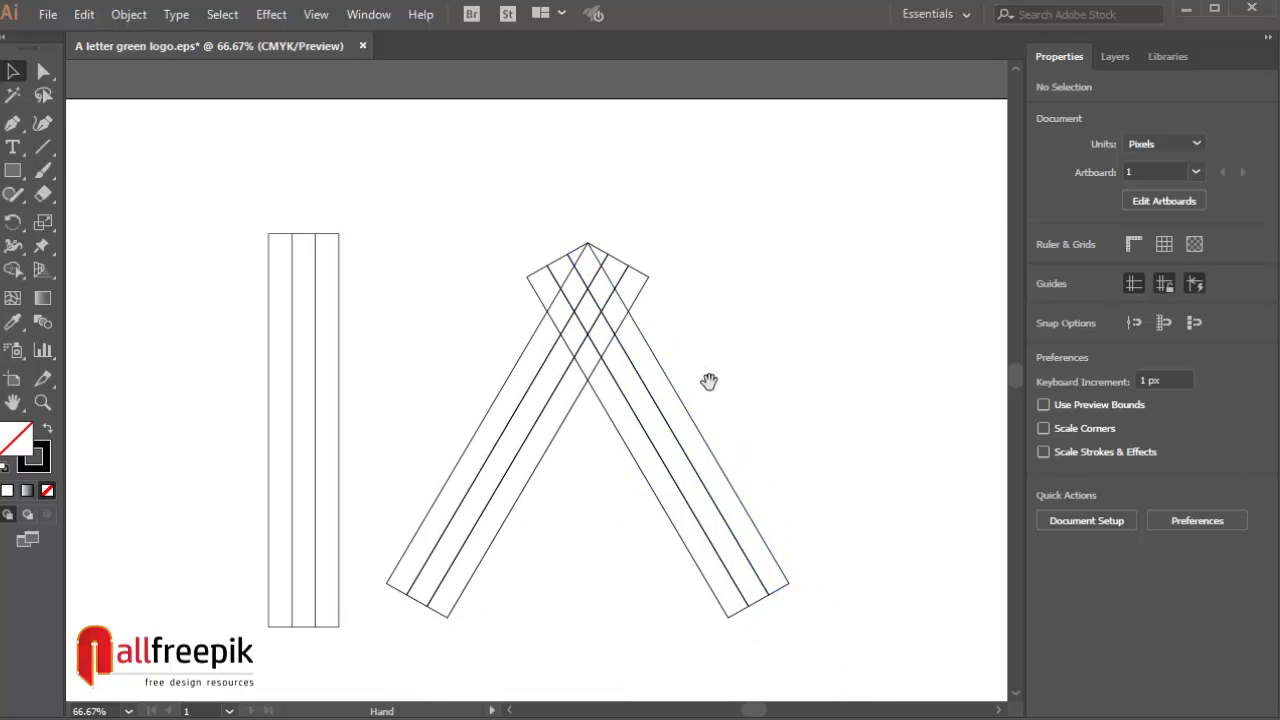
{"action": "left_click_drag", "start_coordinate": [378, 334], "coordinate": [237, 394]}
{"action": "key", "text": "space"}
{"action": "left_click_drag", "start_coordinate": [610, 368], "coordinate": [545, 321]}
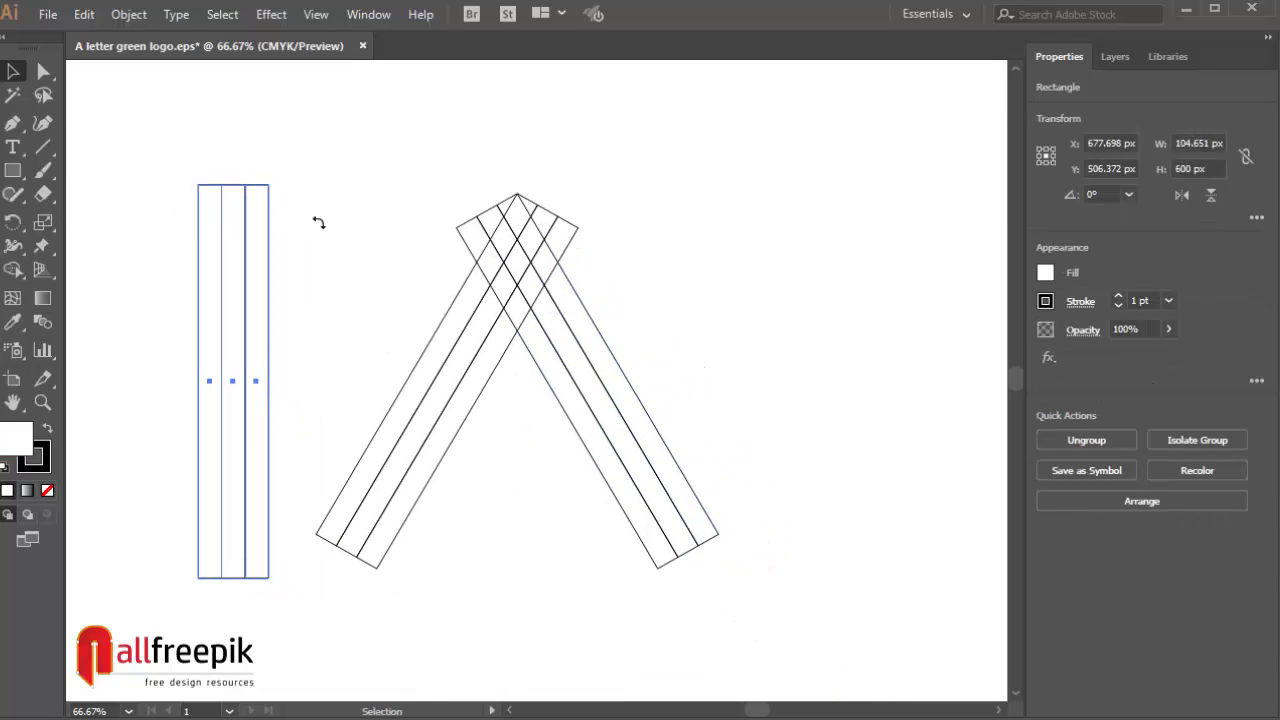
{"action": "left_click_drag", "start_coordinate": [318, 222], "coordinate": [370, 453]}
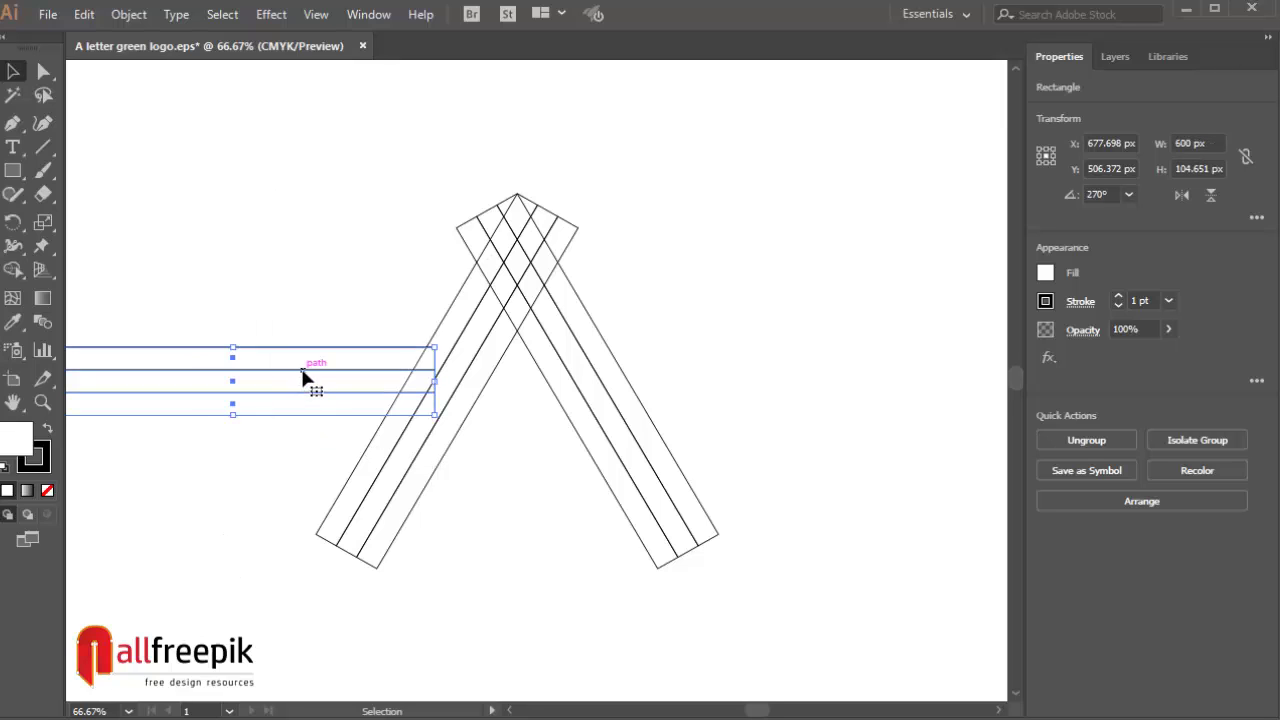
Position the horizontal strip group across the lower half of the two slanted legs as the A's crossbar
{"action": "left_click_drag", "start_coordinate": [303, 378], "coordinate": [587, 440]}
{"action": "left_click", "coordinate": [732, 349]}
{"action": "key", "text": "space"}
{"action": "left_click_drag", "start_coordinate": [846, 443], "coordinate": [730, 356]}
{"action": "left_click_drag", "start_coordinate": [737, 427], "coordinate": [747, 429]}
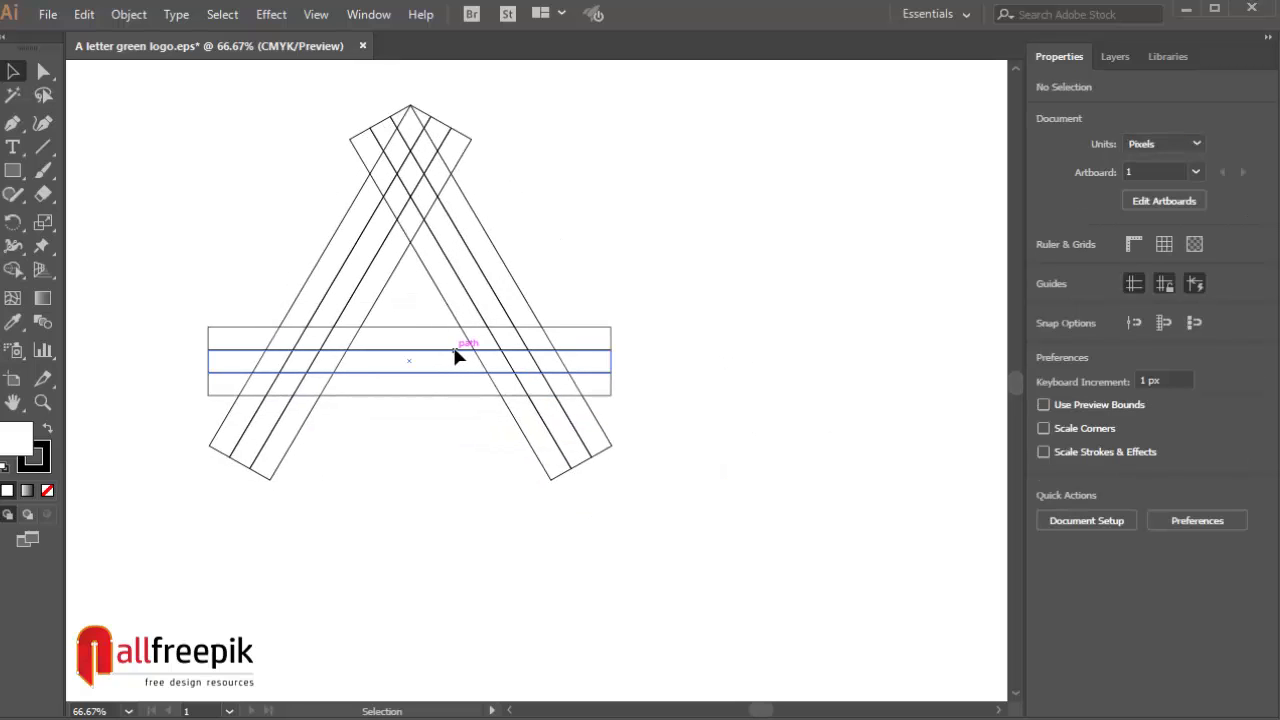
{"action": "left_click_drag", "start_coordinate": [455, 355], "coordinate": [454, 350]}
{"action": "left_click", "coordinate": [681, 280]}
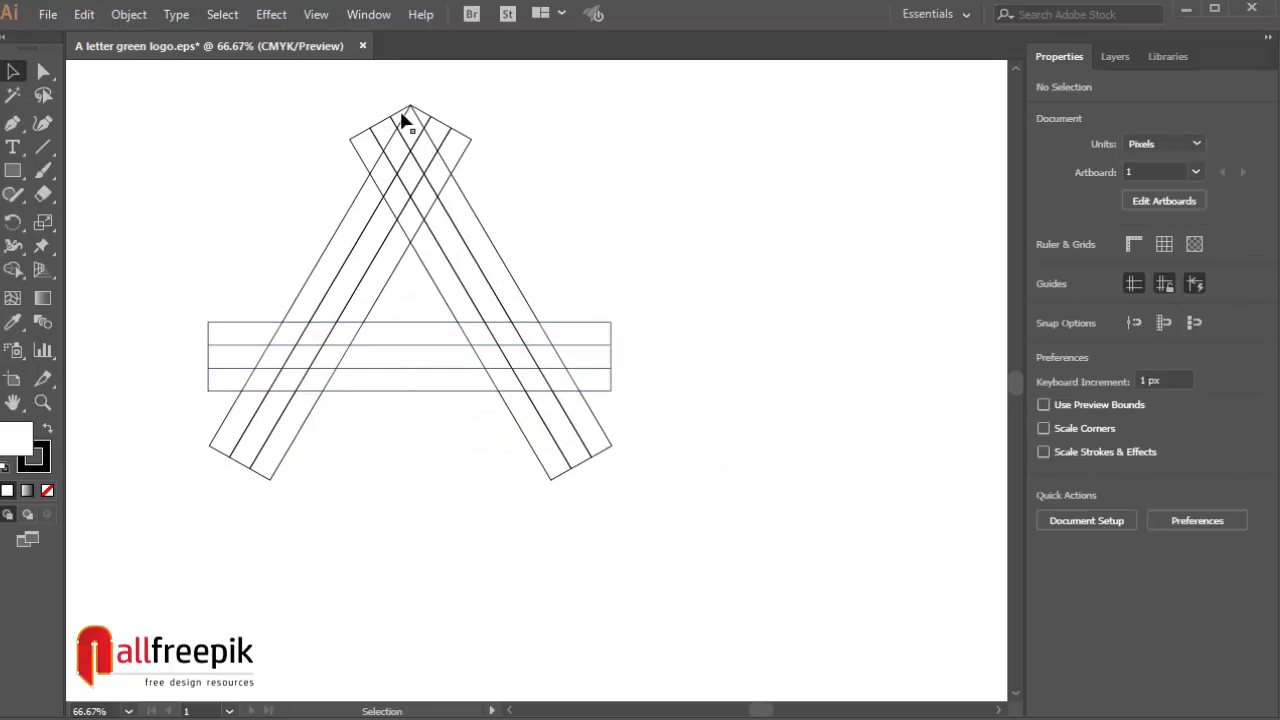
Draw a straight horizontal line about 684 px long across the lower ends of both slanted legs
{"action": "left_click", "coordinate": [52, 147]}
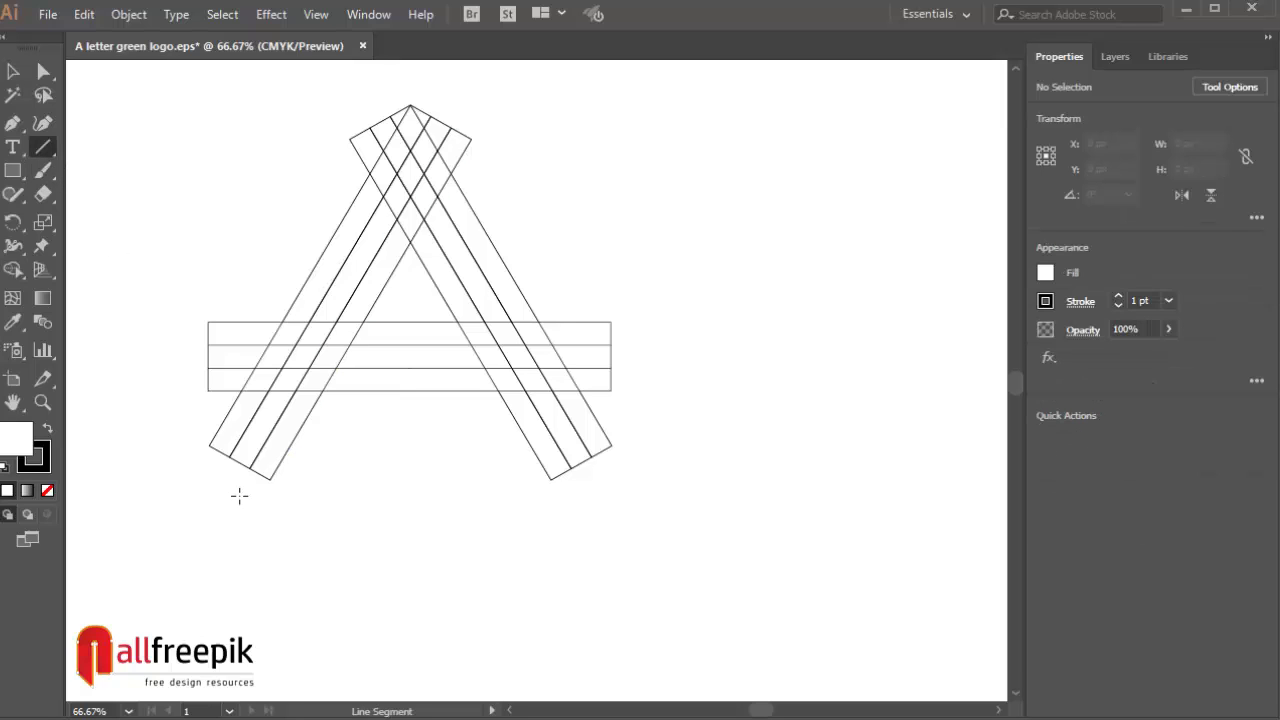
{"action": "mouse_move", "coordinate": [185, 441]}
{"action": "left_mouse_down"}
{"action": "mouse_move", "coordinate": [674, 503]}
{"action": "mouse_move", "coordinate": [644, 503]}
{"action": "left_mouse_up"}
{"action": "left_click", "coordinate": [13, 71]}
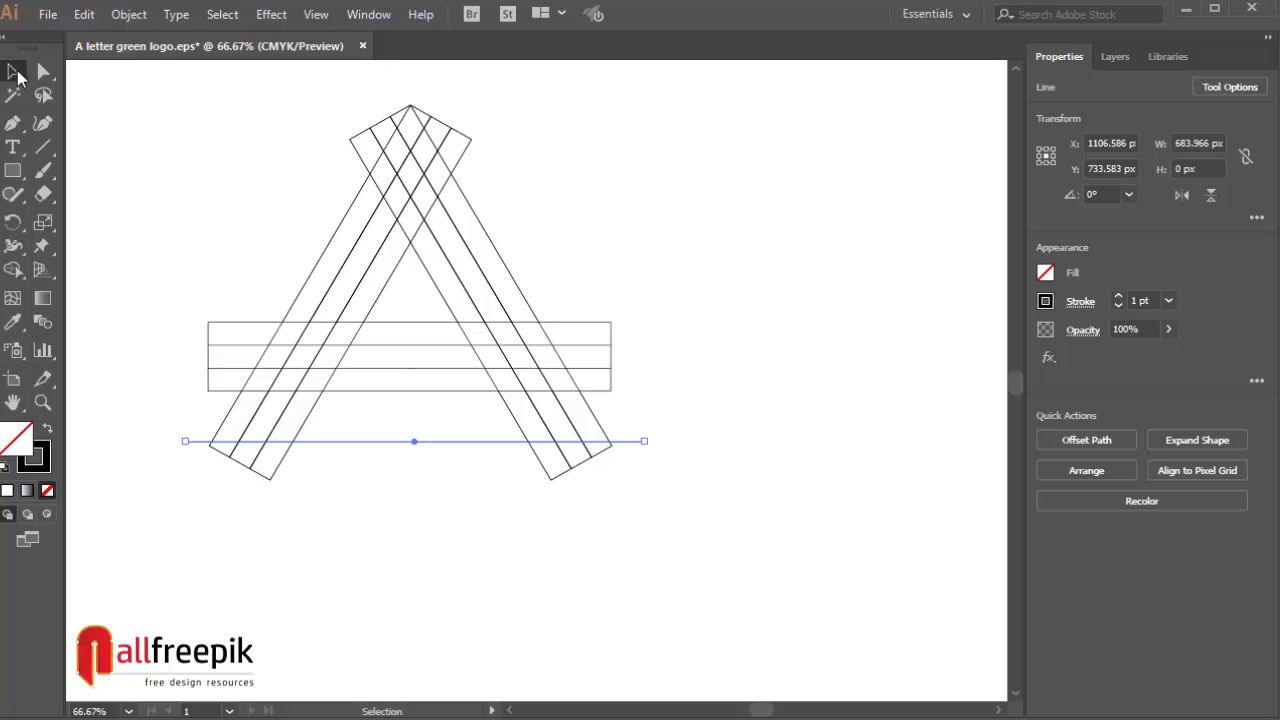
{"action": "left_click", "coordinate": [640, 262]}
Move the horizontal crossbar group slightly higher on the slanted legs
{"action": "left_click_drag", "start_coordinate": [428, 324], "coordinate": [426, 312]}
{"action": "left_click", "coordinate": [666, 266]}
{"action": "left_click", "coordinate": [667, 267], "text": "ctrl+alt"}
{"action": "left_click_drag", "start_coordinate": [565, 363], "coordinate": [651, 283]}
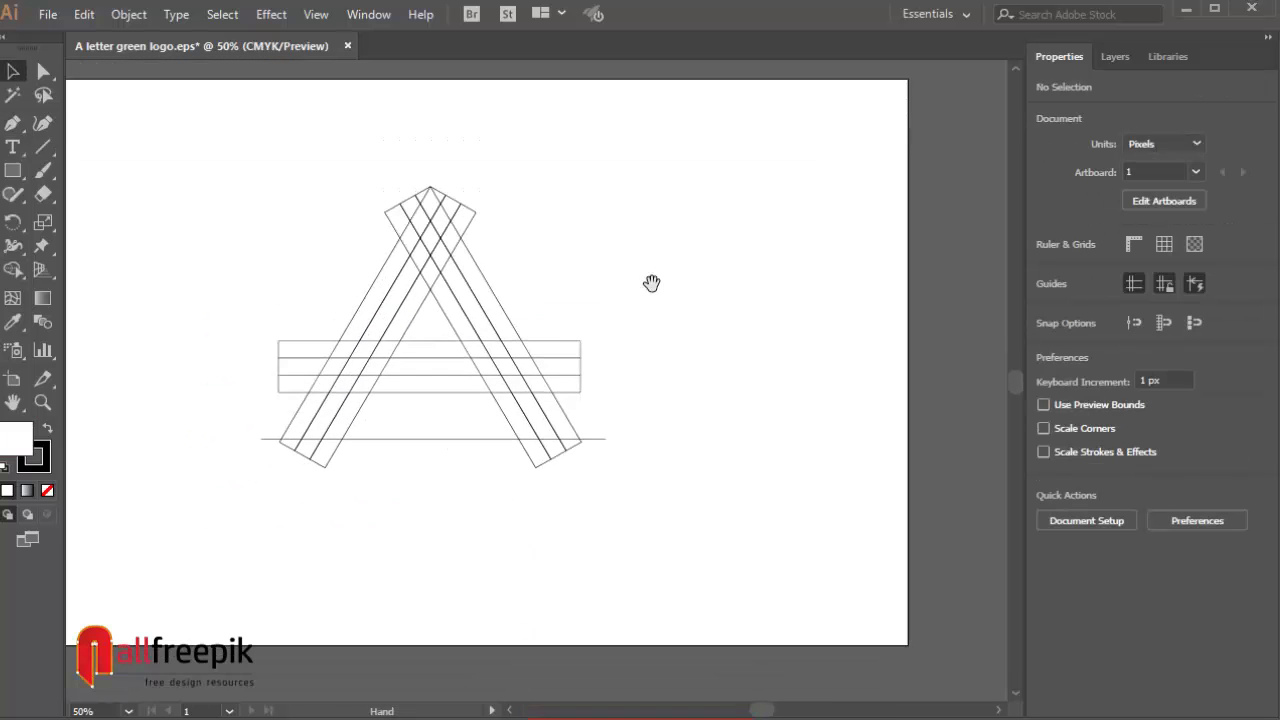
Pick up the dark green sample as the active fill, without a stroke, for use with the Shape Builder tool
{"action": "left_click_drag", "start_coordinate": [645, 234], "coordinate": [711, 231]}
{"action": "left_click_drag", "start_coordinate": [600, 155], "coordinate": [353, 440]}
{"action": "left_click_drag", "start_coordinate": [806, 527], "coordinate": [300, 146]}
{"action": "left_click_drag", "start_coordinate": [534, 245], "coordinate": [471, 257]}
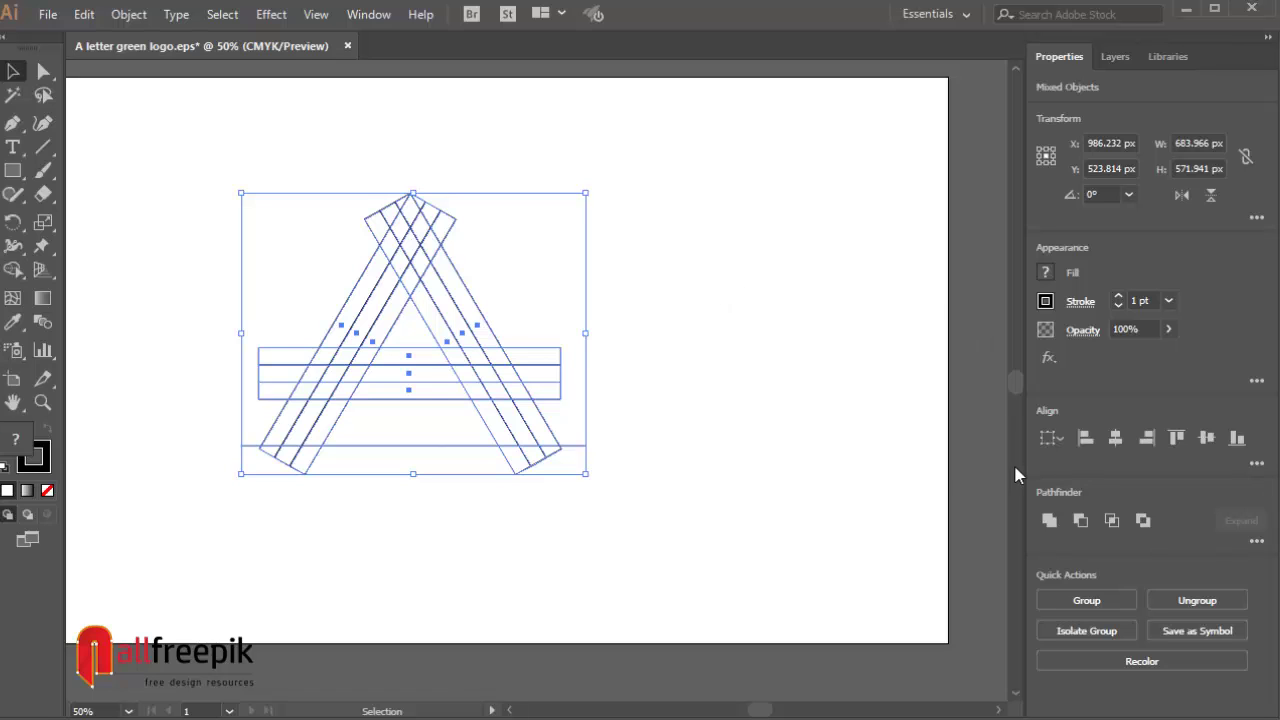
{"action": "left_click", "coordinate": [720, 360]}
{"action": "left_click_drag", "start_coordinate": [700, 350], "coordinate": [712, 358]}
{"action": "left_click_drag", "start_coordinate": [142, 138], "coordinate": [718, 546]}
{"action": "left_click_drag", "start_coordinate": [814, 392], "coordinate": [782, 368]}
{"action": "left_click", "coordinate": [13, 270]}
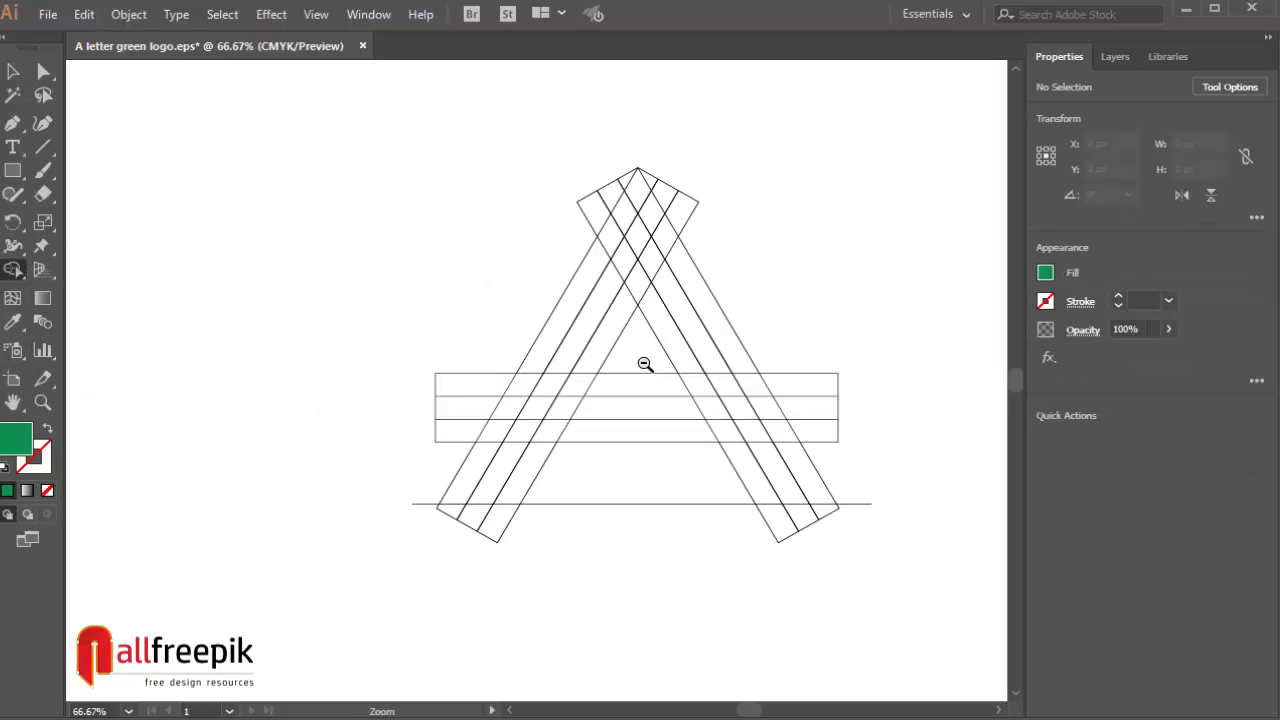
{"action": "left_click", "coordinate": [644, 363], "text": "ctrl+alt"}
{"action": "left_click_drag", "start_coordinate": [449, 360], "coordinate": [636, 330]}
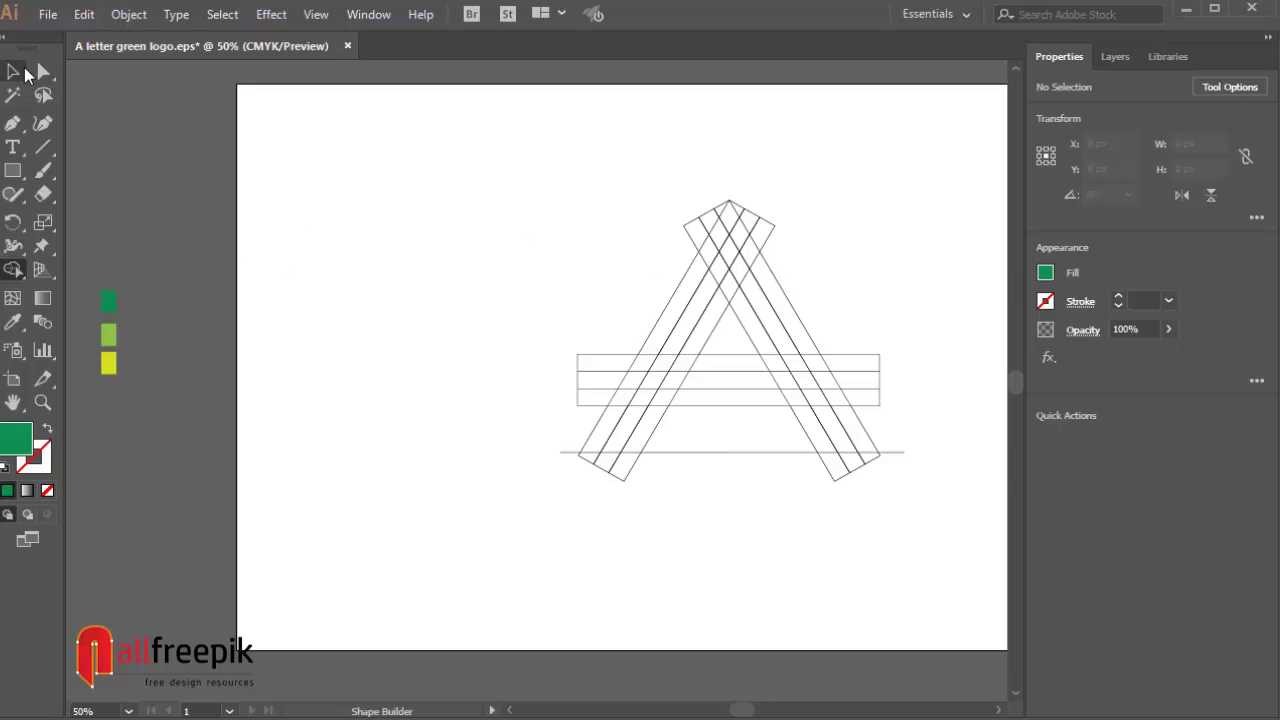
Select the whole strip construction and merge the right leg's outer strip down to the baseline into one dark green shape with Shape Builder
{"action": "left_click", "coordinate": [14, 71]}
{"action": "left_click_drag", "start_coordinate": [410, 175], "coordinate": [1020, 628]}
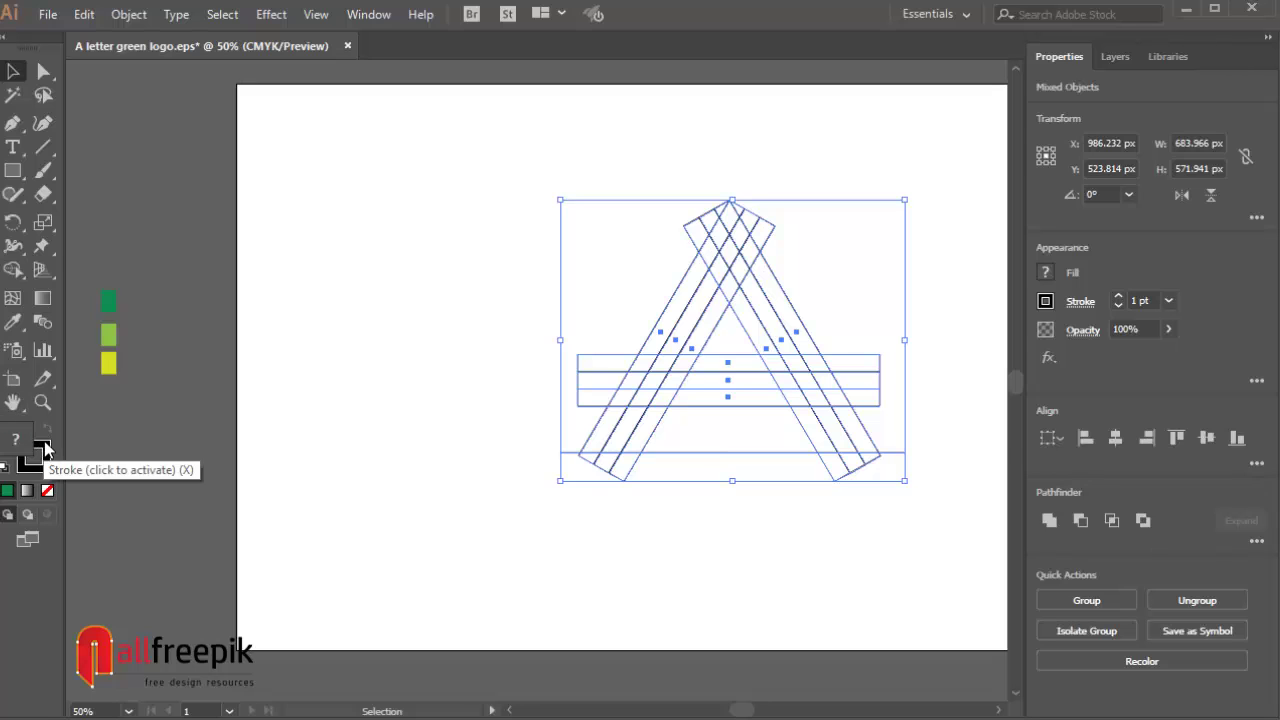
{"action": "left_click", "coordinate": [12, 269]}
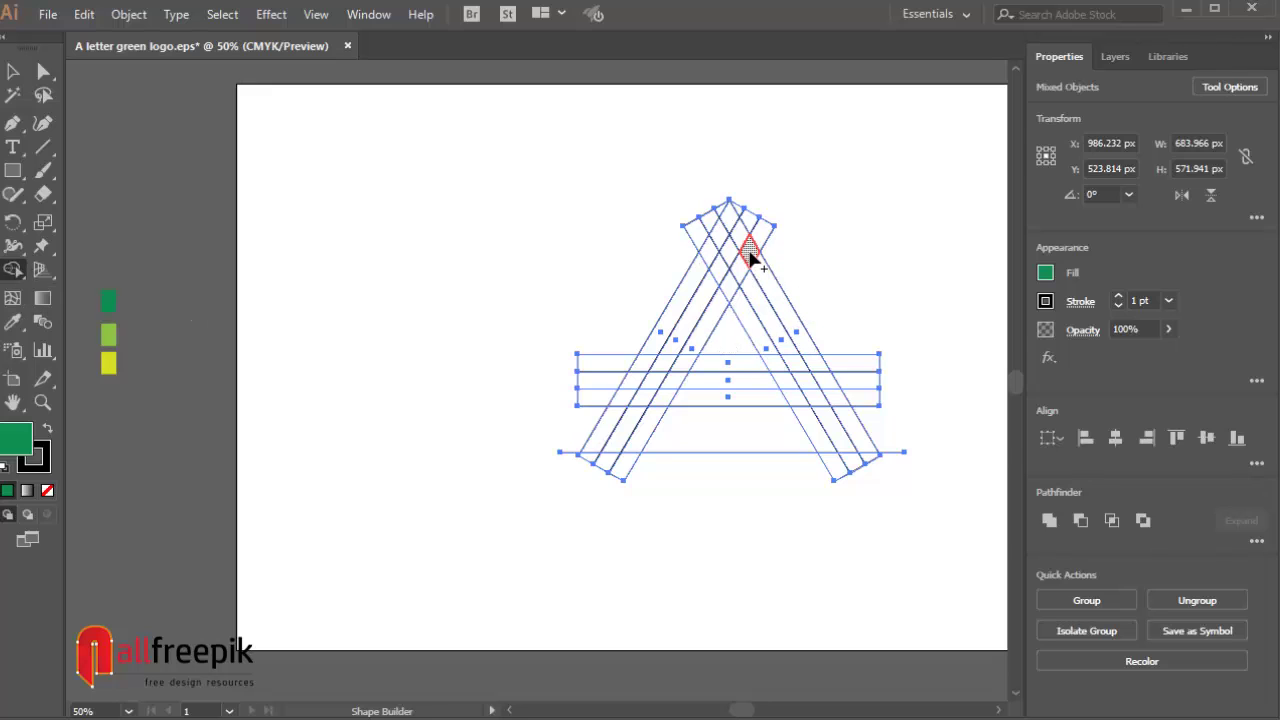
{"action": "left_click_drag", "start_coordinate": [750, 256], "coordinate": [864, 442]}
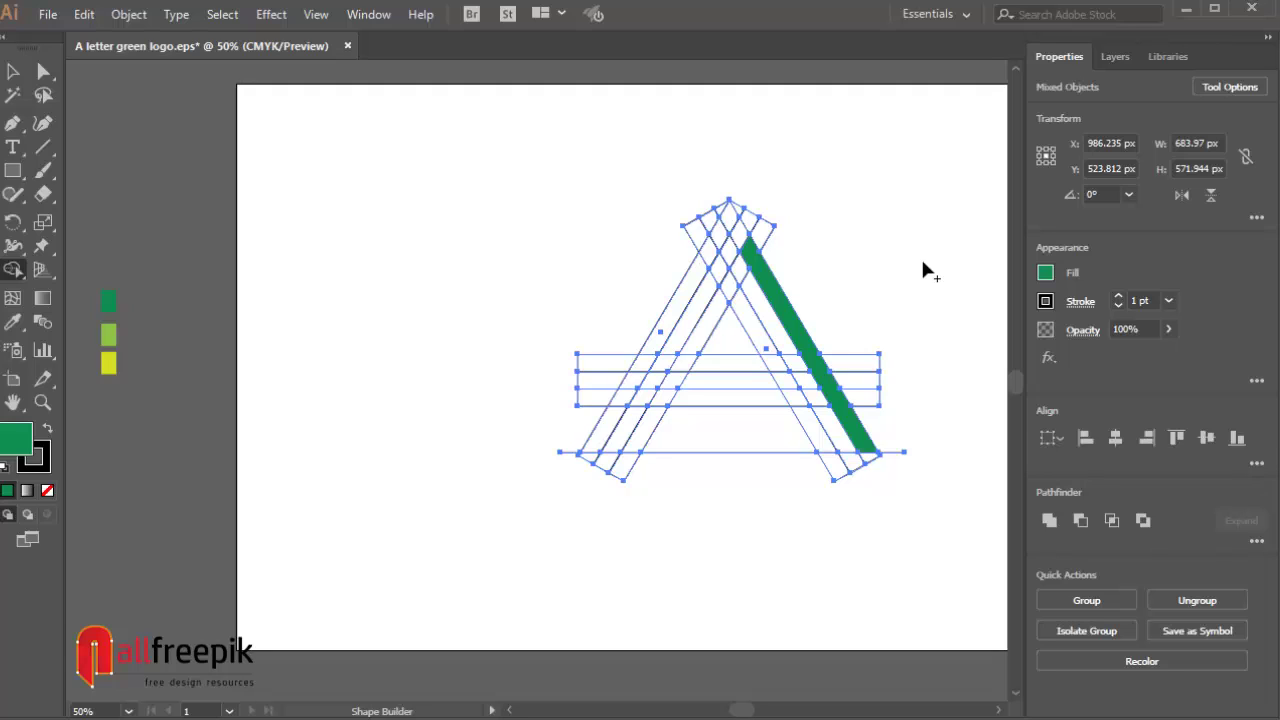
Merge the left leg's inner strip and the crossbar's lowest strip into the dark green shape
{"action": "left_click_drag", "start_coordinate": [751, 253], "coordinate": [650, 425]}
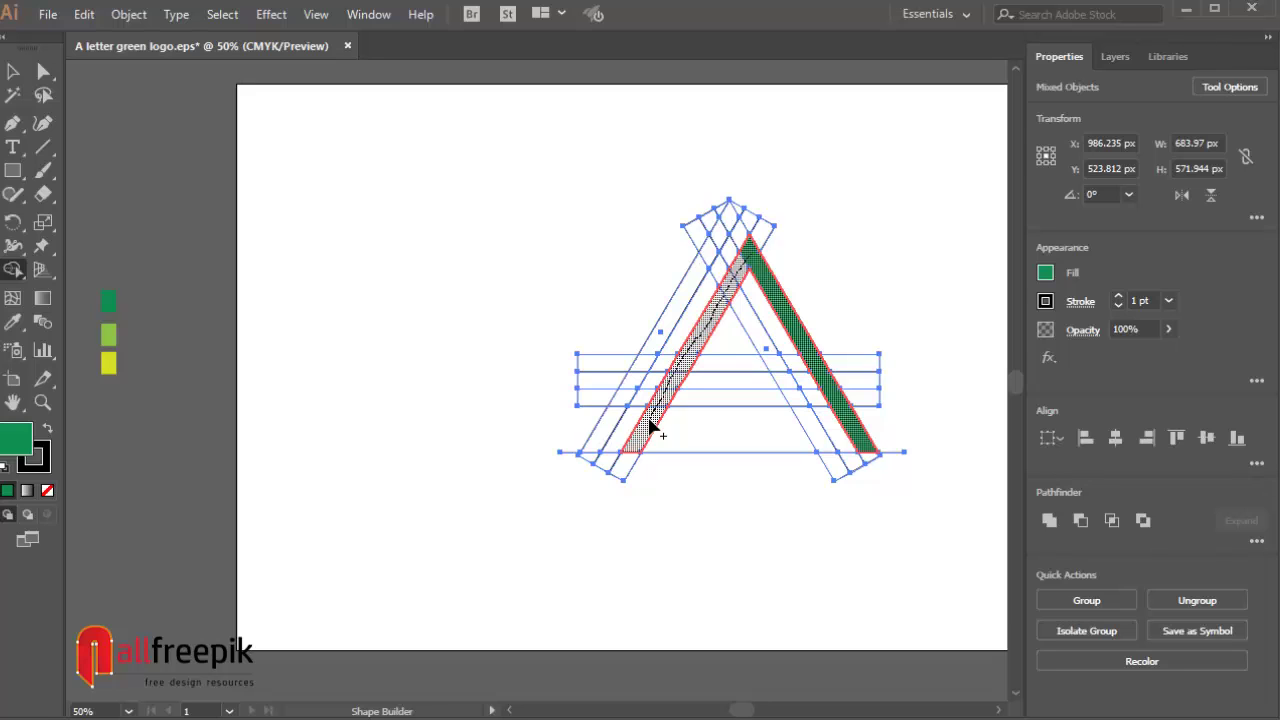
{"action": "left_click_drag", "start_coordinate": [650, 425], "coordinate": [650, 428]}
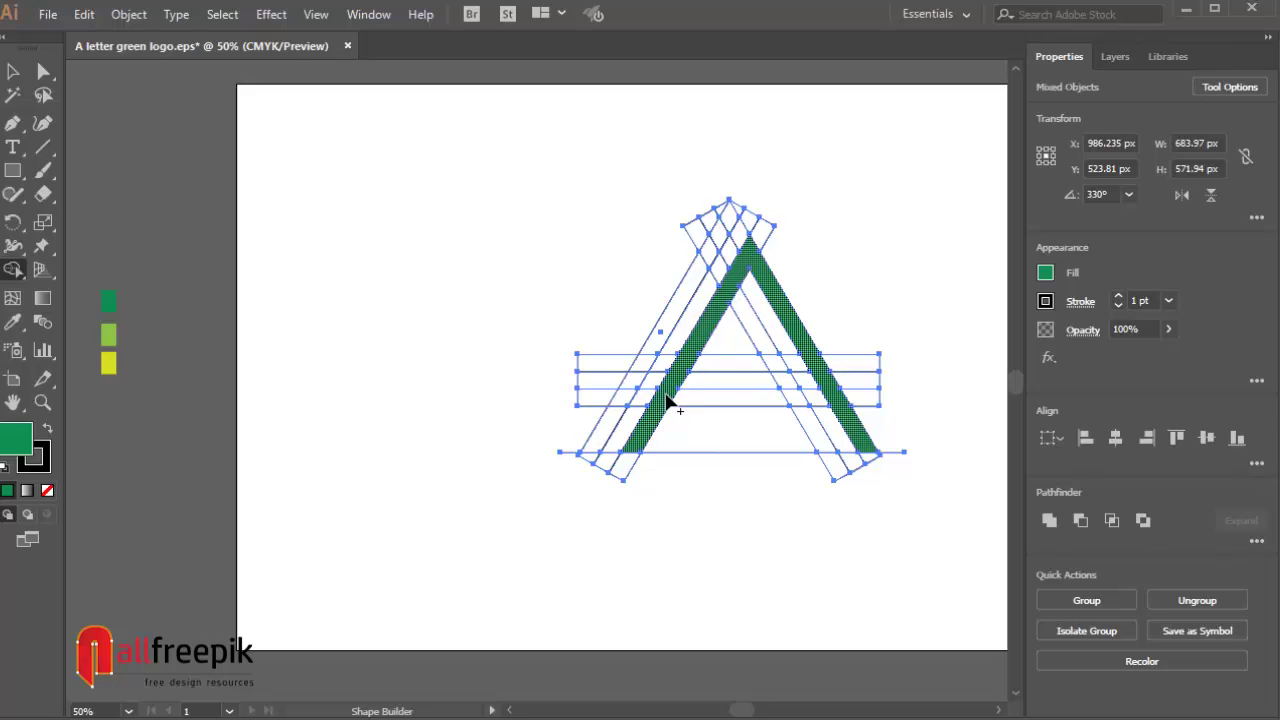
{"action": "left_click_drag", "start_coordinate": [667, 395], "coordinate": [772, 405]}
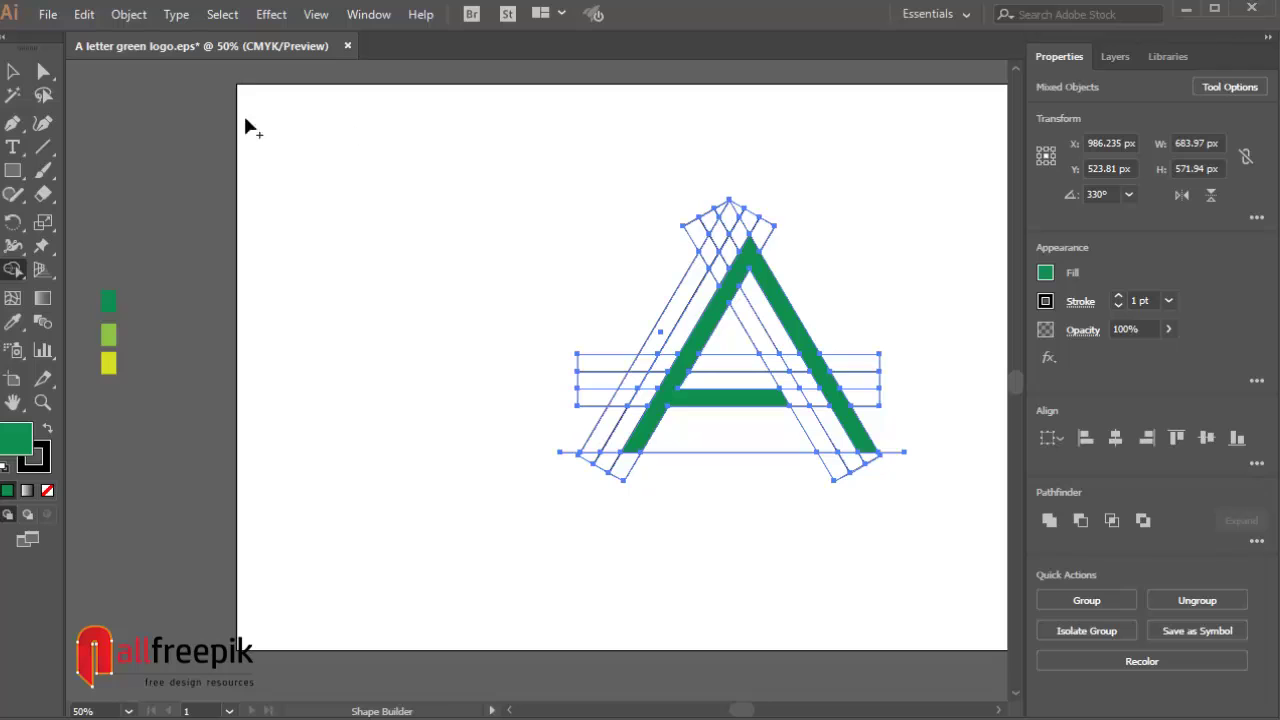
Deselect the artwork and pick up the light green sample as the active fill for Shape Builder
{"action": "left_click", "coordinate": [14, 322]}
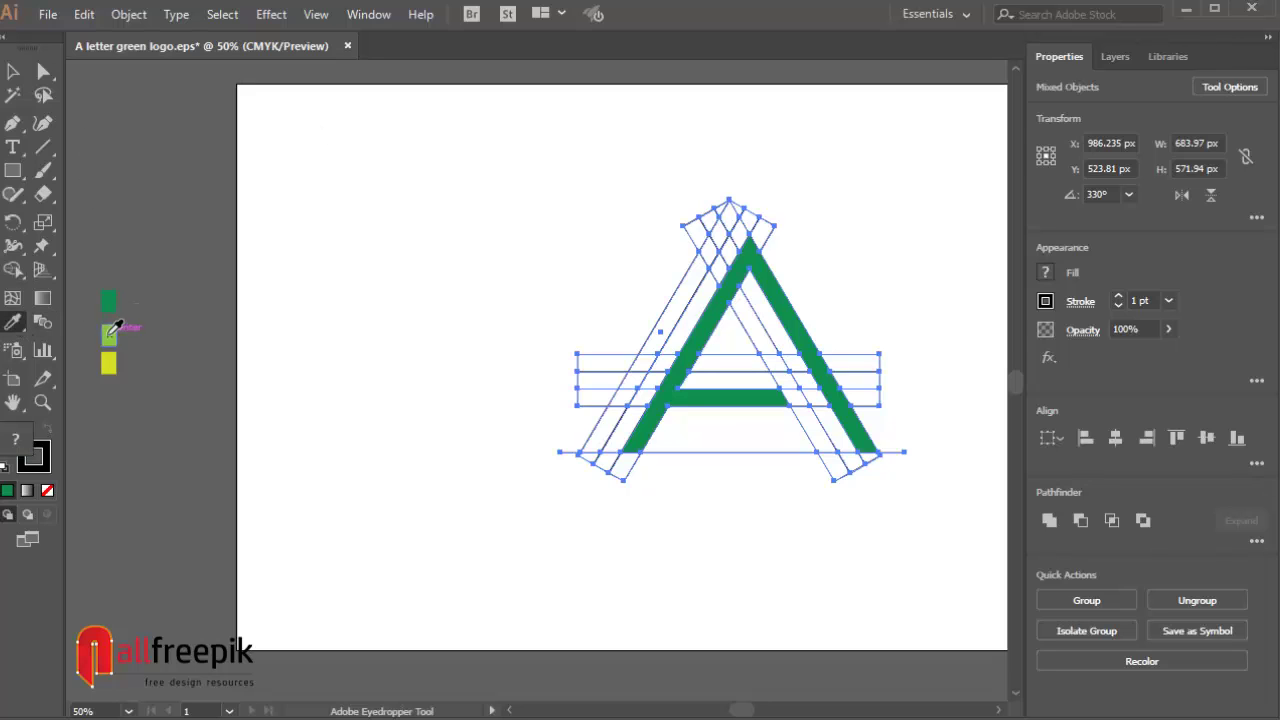
{"action": "left_click", "coordinate": [20, 78]}
{"action": "left_click", "coordinate": [200, 198]}
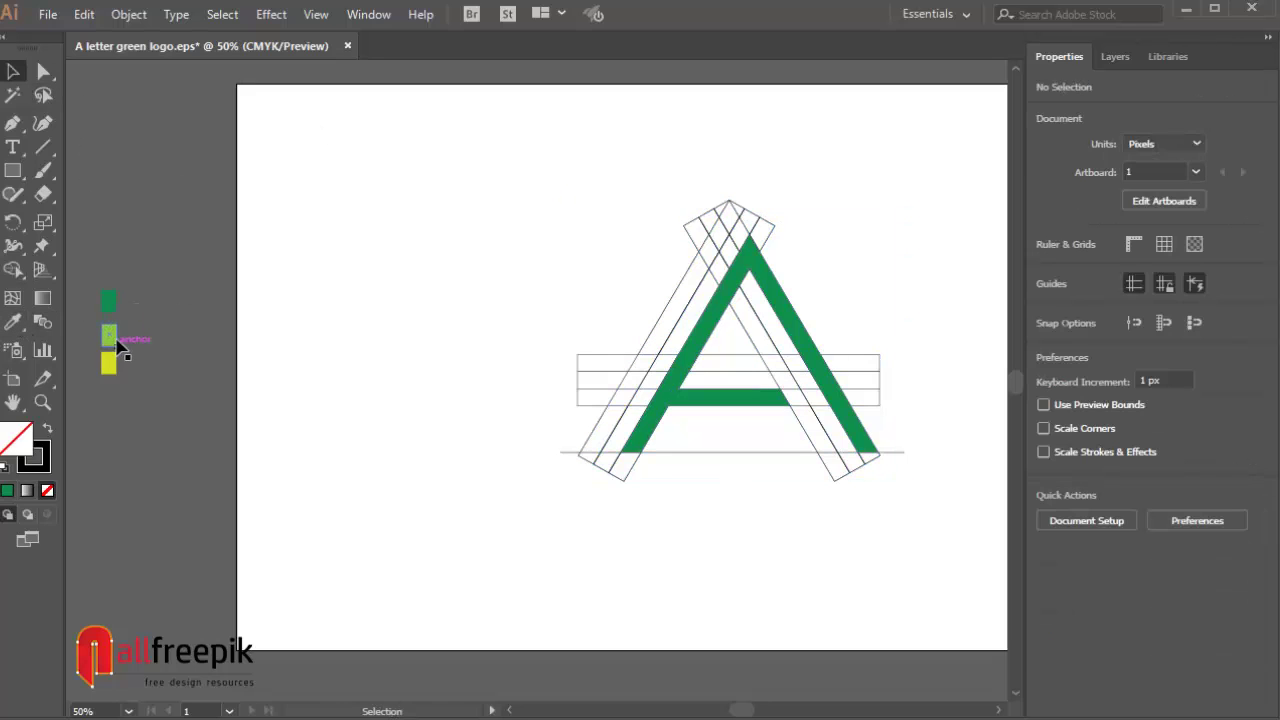
{"action": "left_click", "coordinate": [112, 335]}
{"action": "key", "text": "i"}
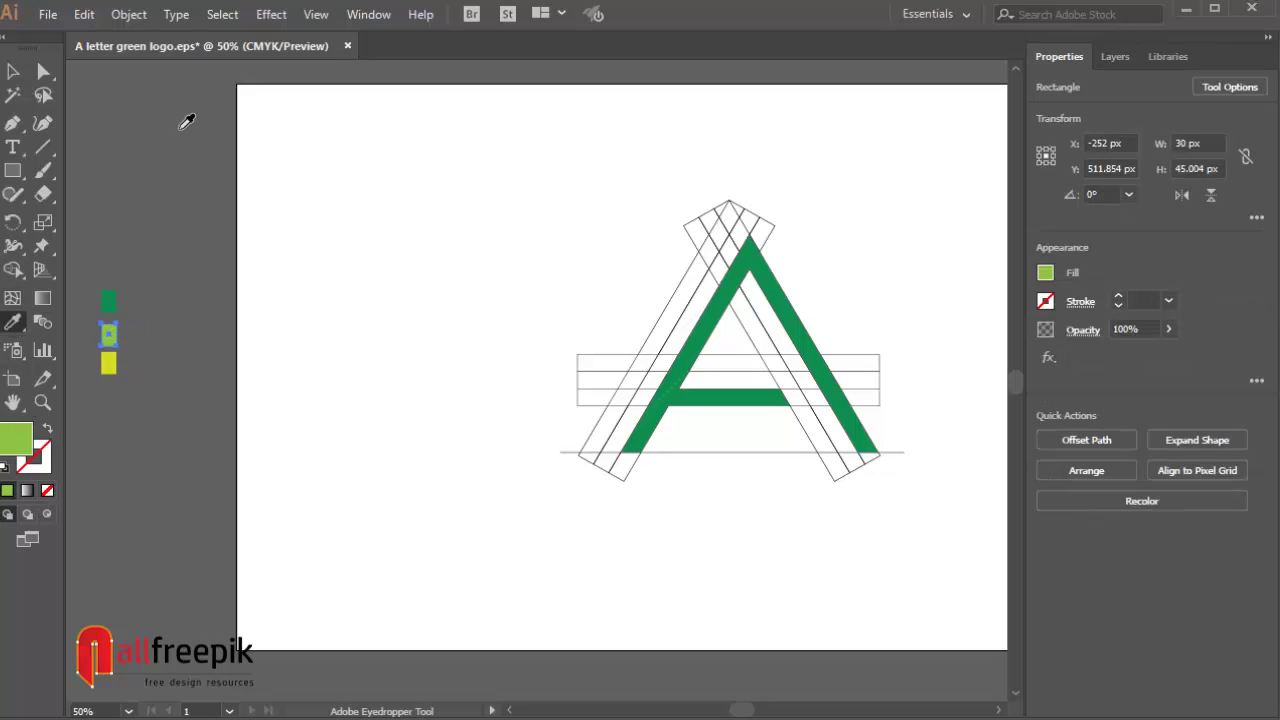
{"action": "left_click", "coordinate": [14, 269]}
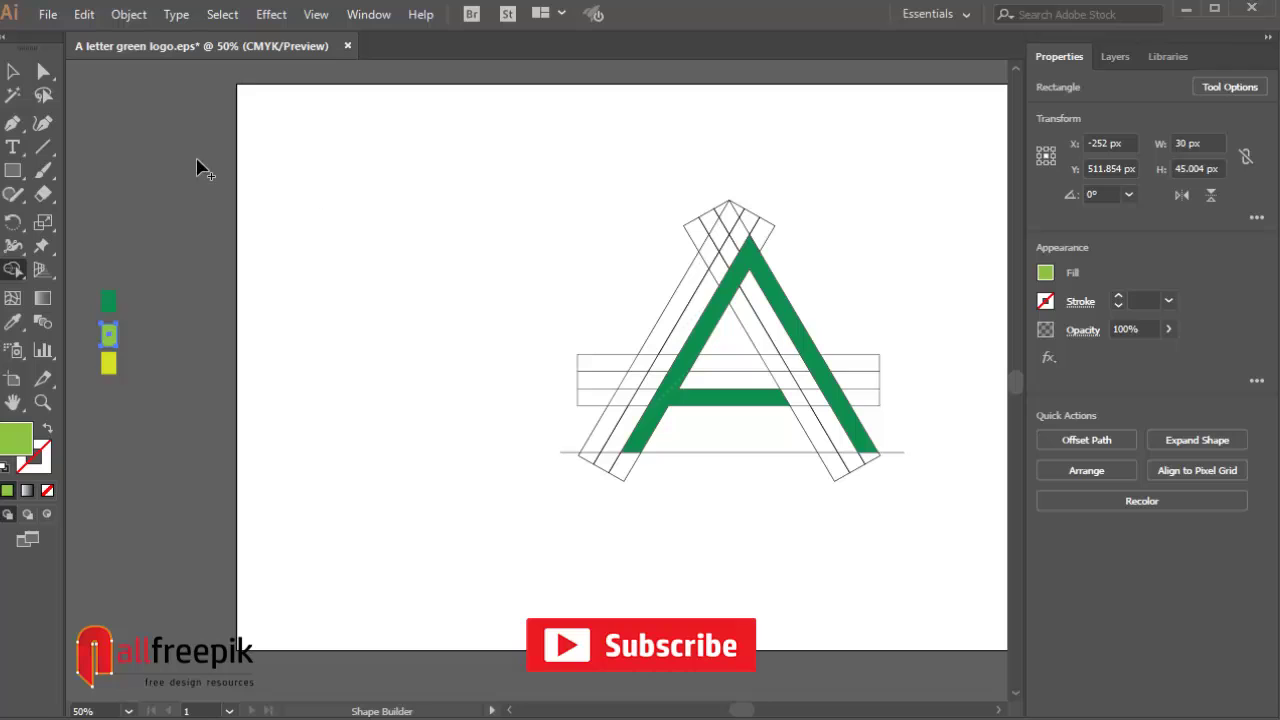
Reselect the whole construction and build light green shapes from the middle strips of both legs and the crossbar
{"action": "key", "text": "v"}
{"action": "left_click_drag", "start_coordinate": [537, 191], "coordinate": [731, 482]}
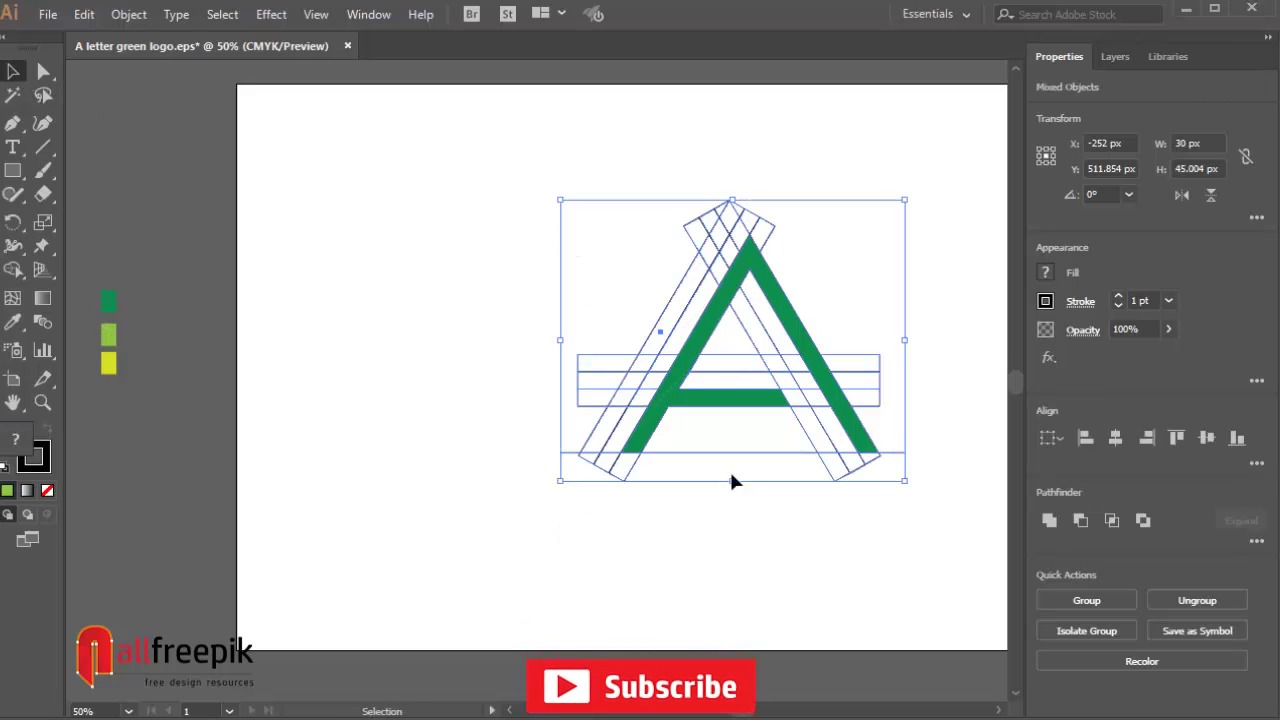
{"action": "left_click", "coordinate": [16, 272]}
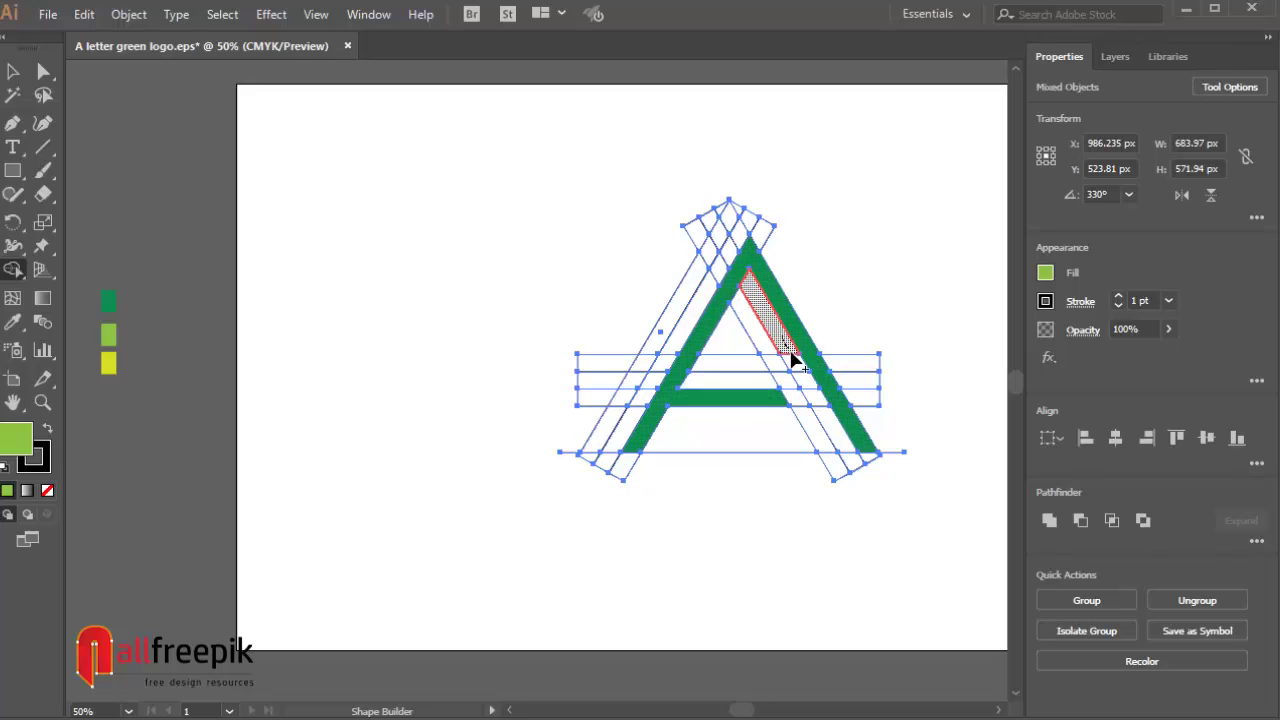
{"action": "left_click_drag", "start_coordinate": [822, 410], "coordinate": [829, 414]}
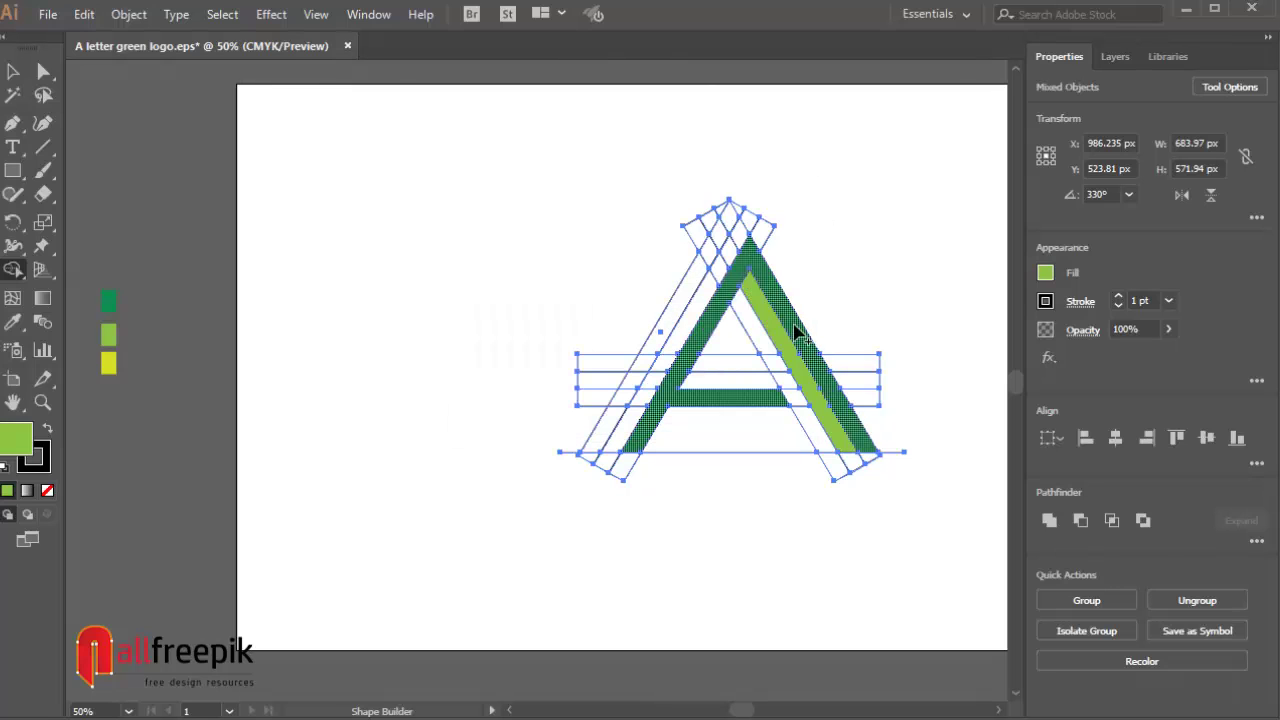
{"action": "left_click_drag", "start_coordinate": [737, 237], "coordinate": [630, 415]}
{"action": "left_click", "coordinate": [734, 379]}
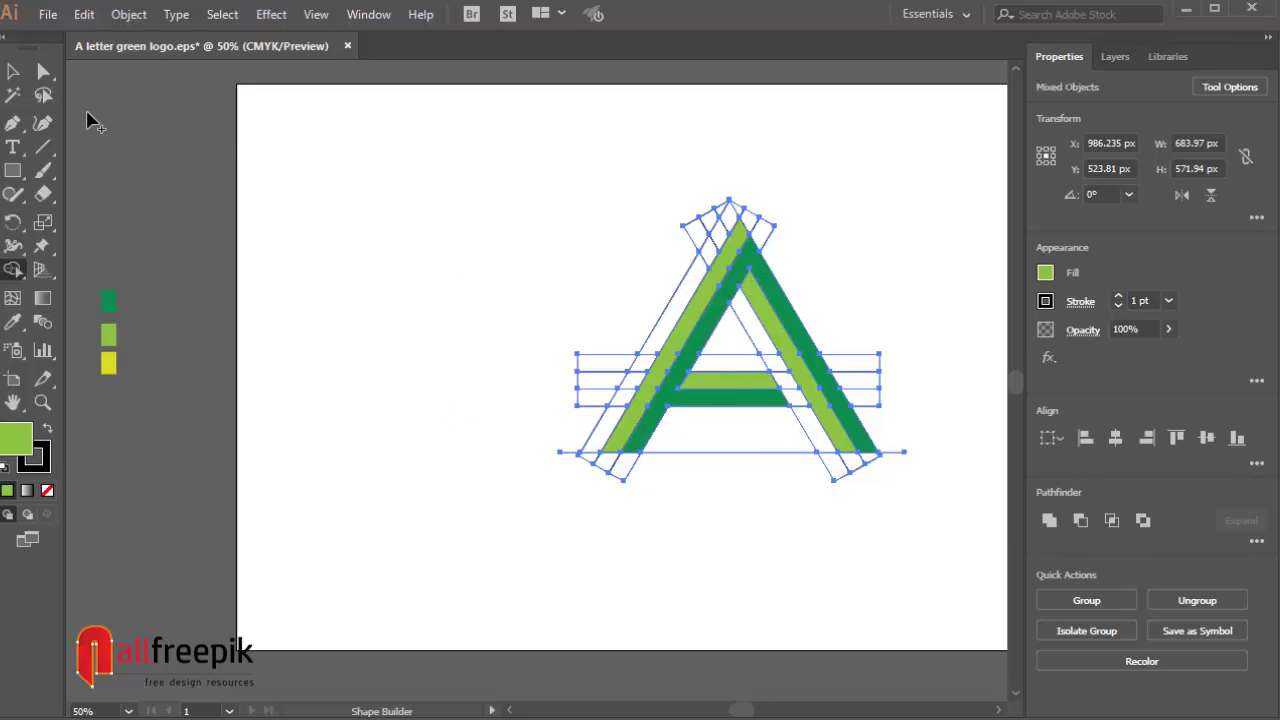
Deselect the artwork and sample the yellow swatch as the active fill for Shape Builder
{"action": "left_click", "coordinate": [14, 74]}
{"action": "left_click", "coordinate": [182, 159]}
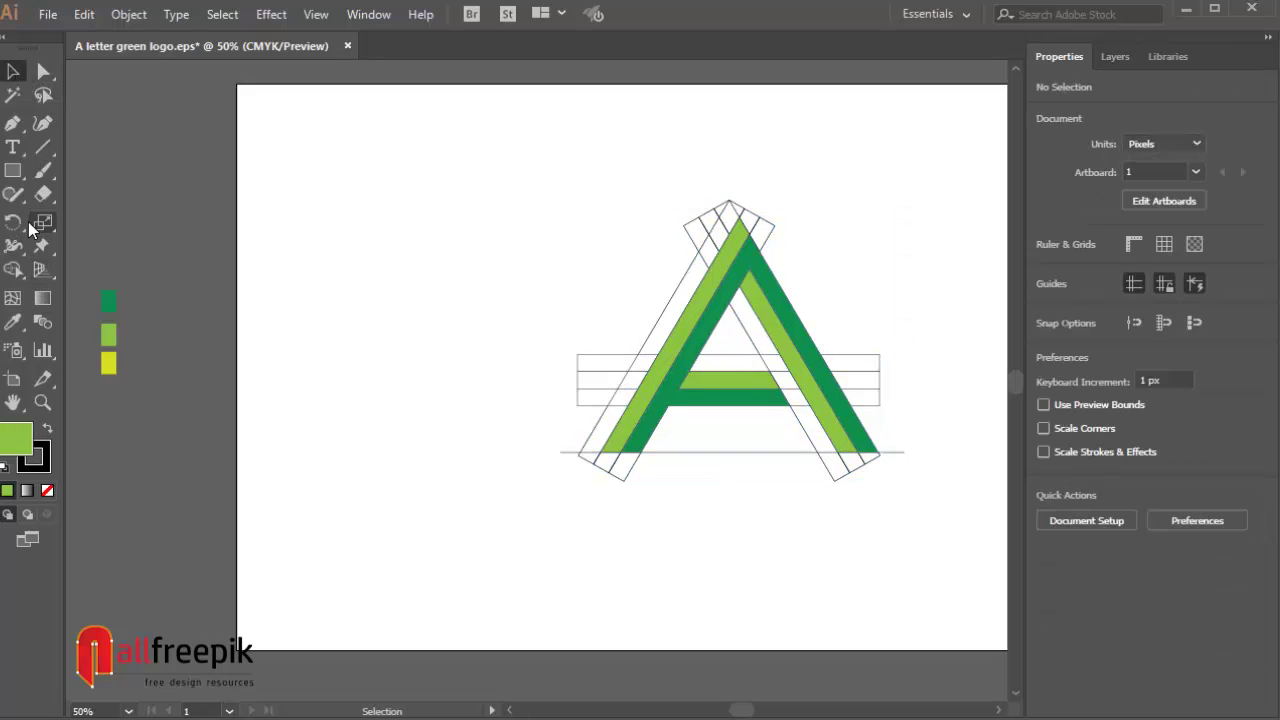
{"action": "left_click", "coordinate": [13, 321]}
{"action": "left_click", "coordinate": [113, 361]}
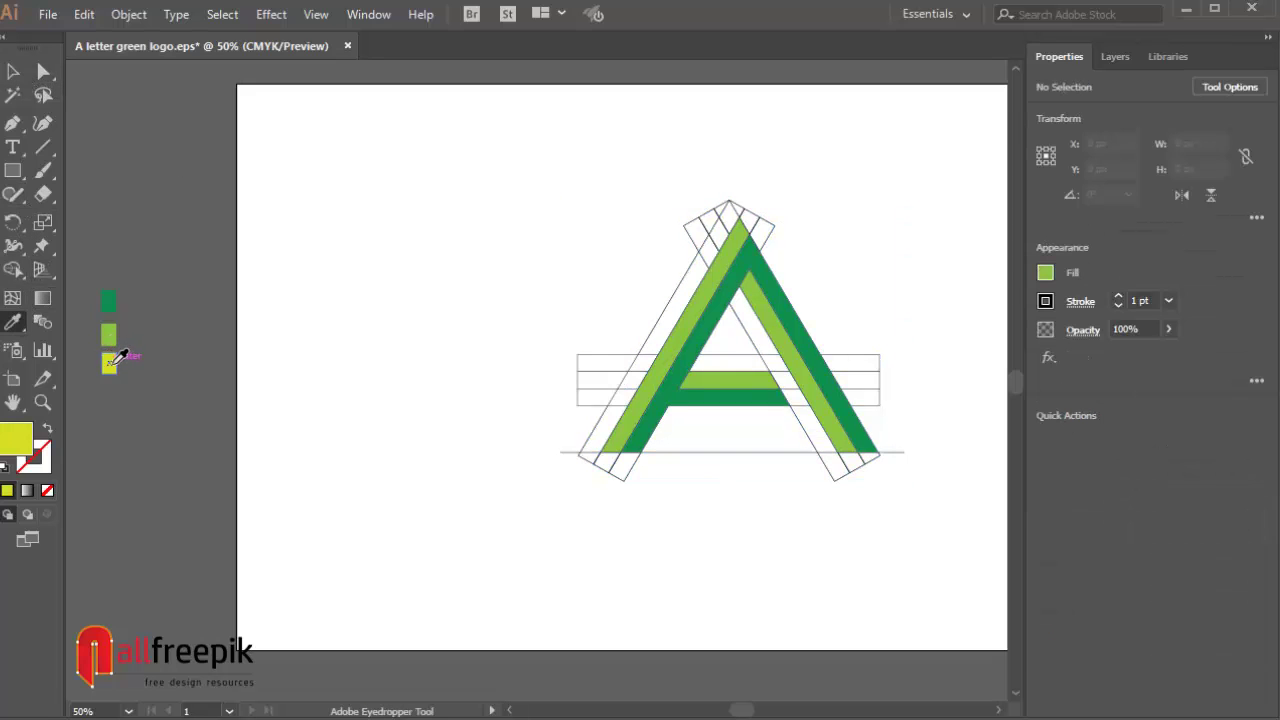
{"action": "left_click", "coordinate": [14, 271]}
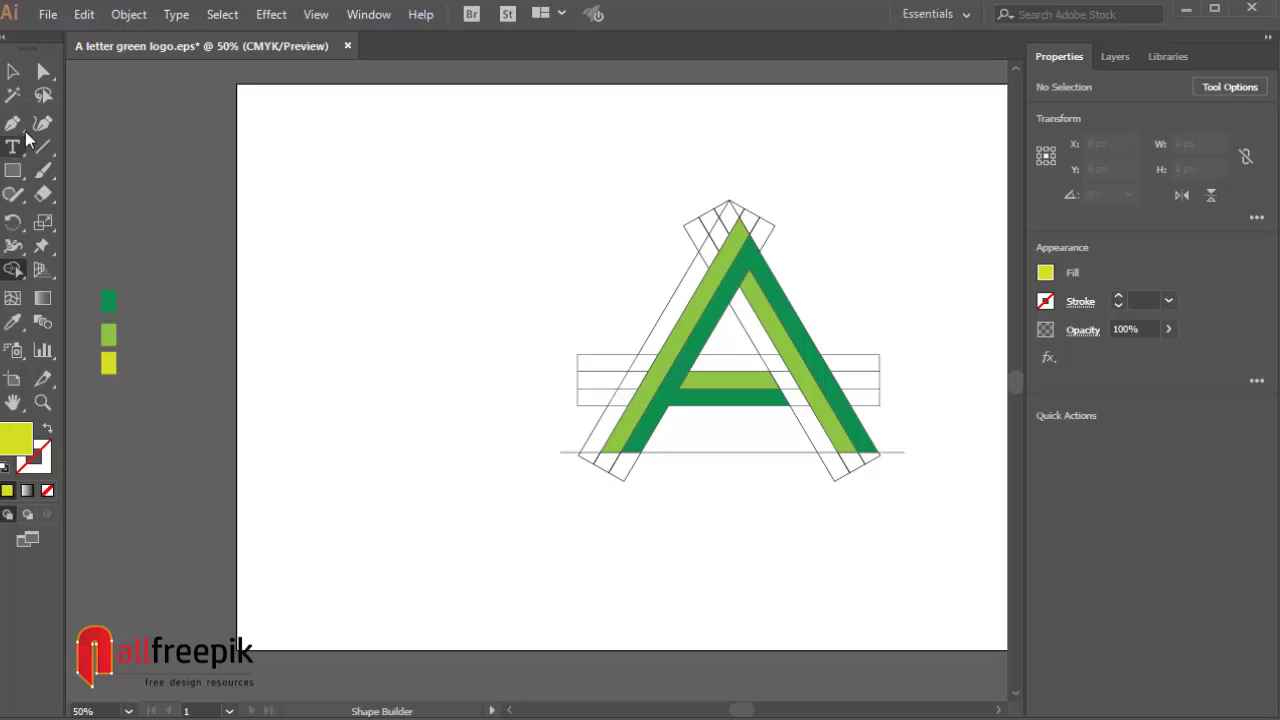
Reselect the construction and build yellow shapes from the right leg's inner strip, the crossbar's top strip and the left leg's outer strip
{"action": "left_click", "coordinate": [14, 75]}
{"action": "left_click_drag", "start_coordinate": [462, 188], "coordinate": [908, 561]}
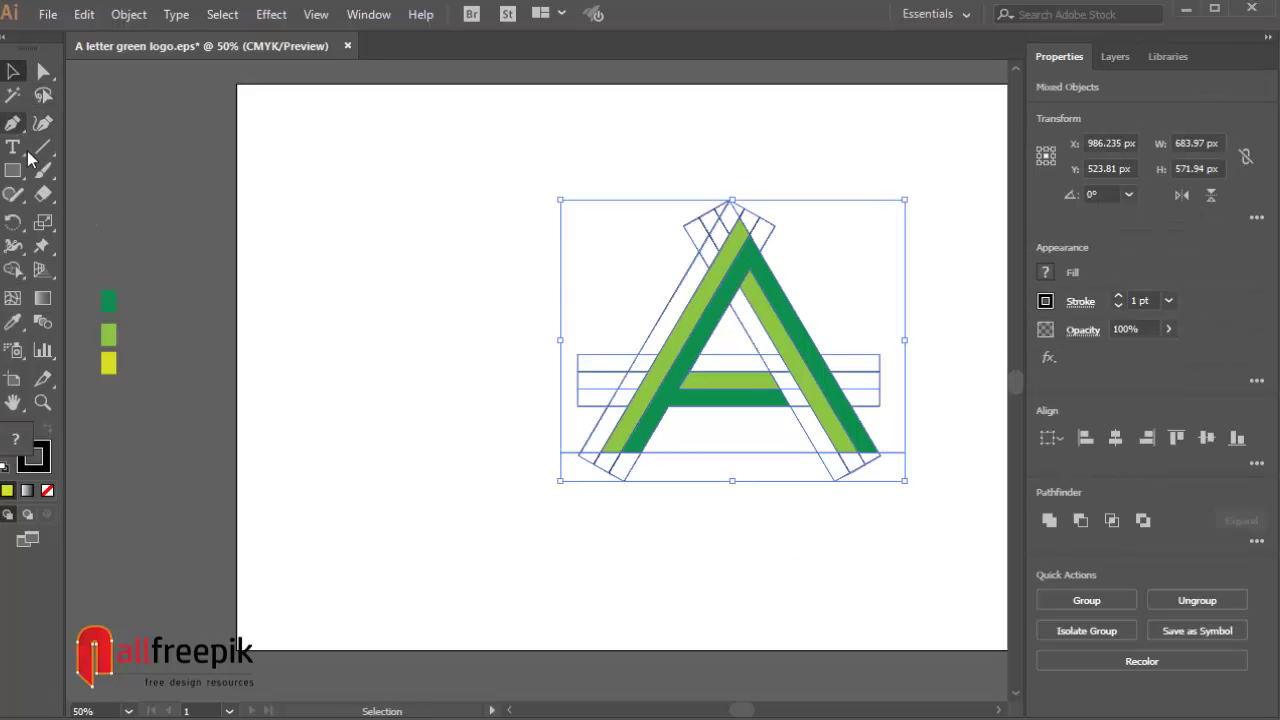
{"action": "left_click", "coordinate": [14, 270]}
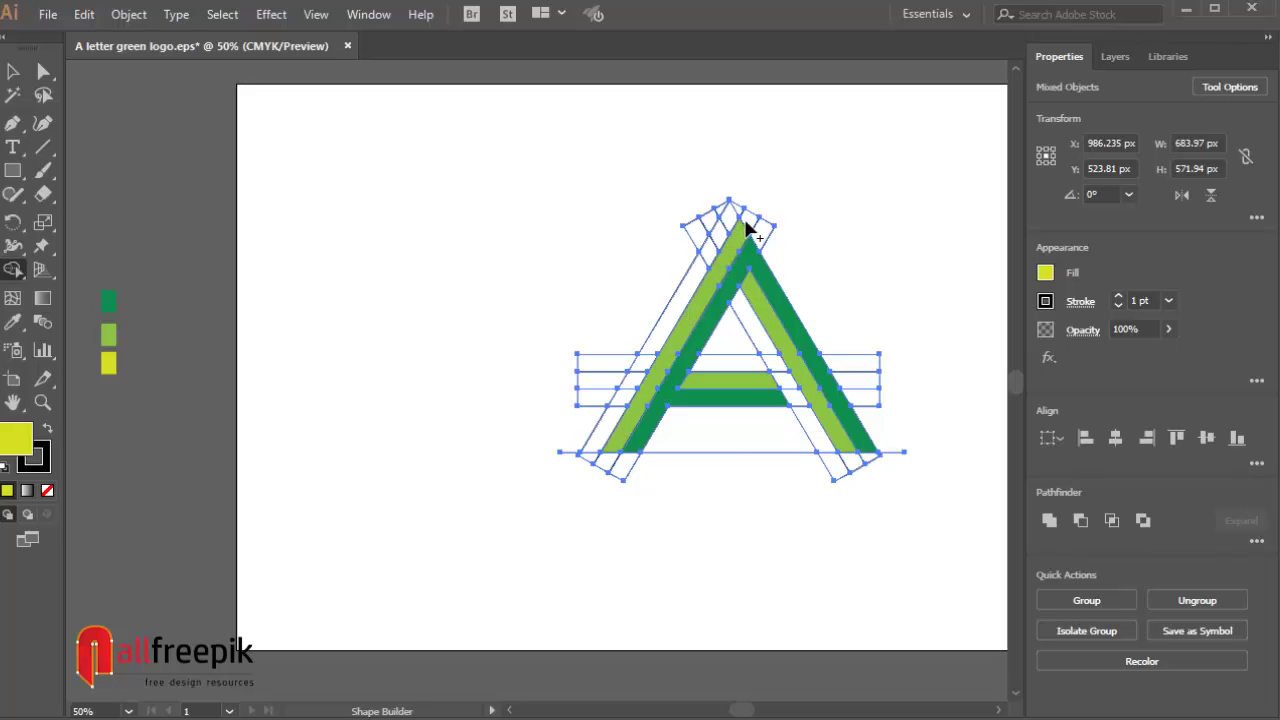
{"action": "left_click_drag", "start_coordinate": [770, 349], "coordinate": [822, 442]}
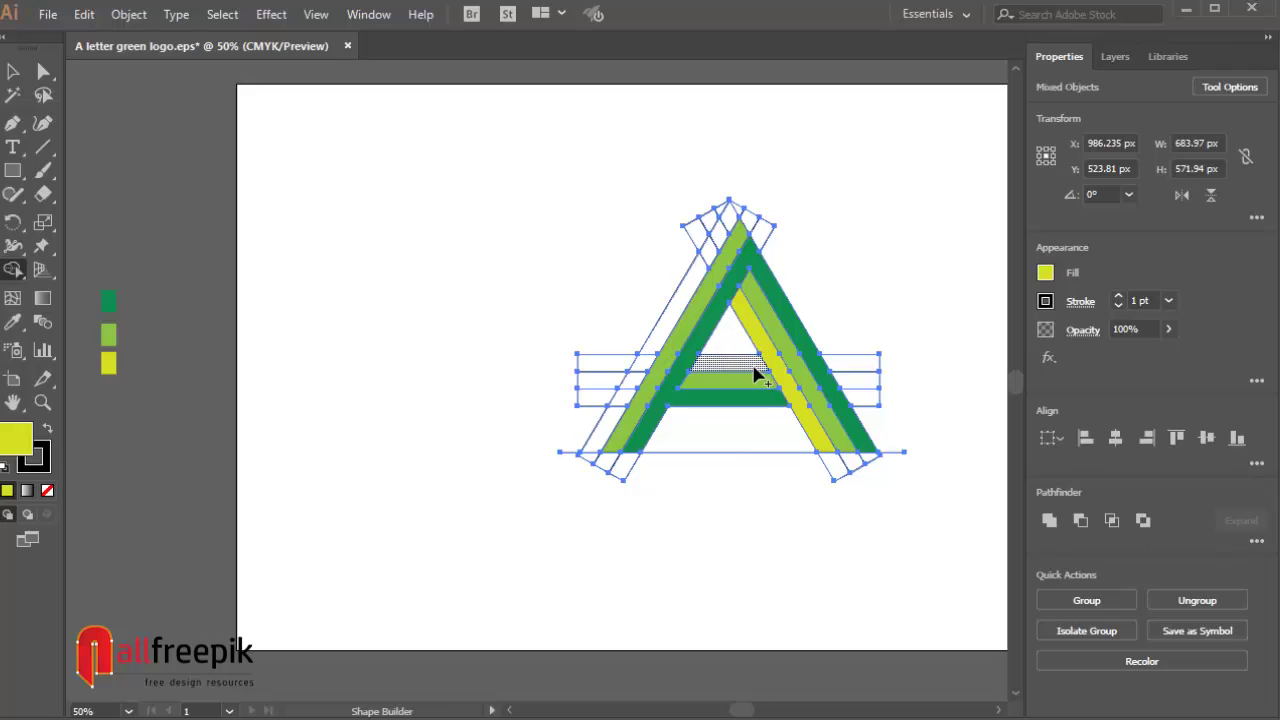
{"action": "left_click", "coordinate": [765, 368]}
{"action": "left_click_drag", "start_coordinate": [729, 213], "coordinate": [688, 290]}
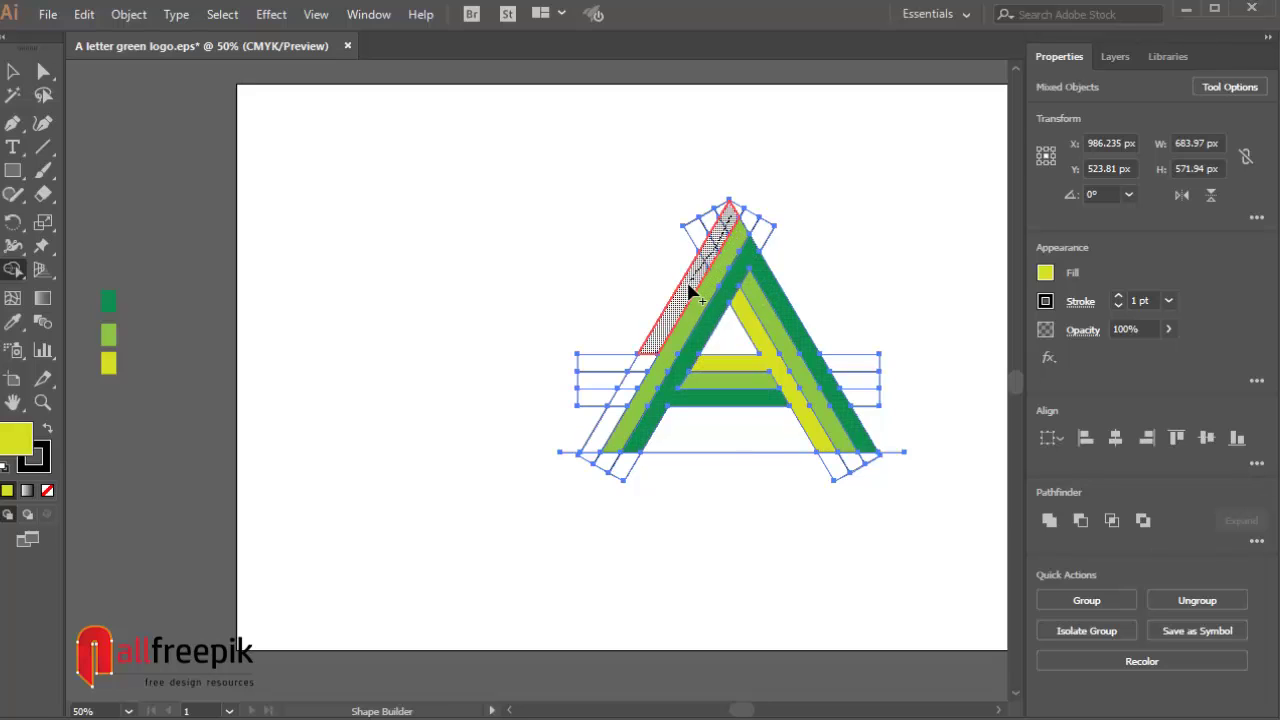
{"action": "left_click_drag", "start_coordinate": [660, 344], "coordinate": [612, 423]}
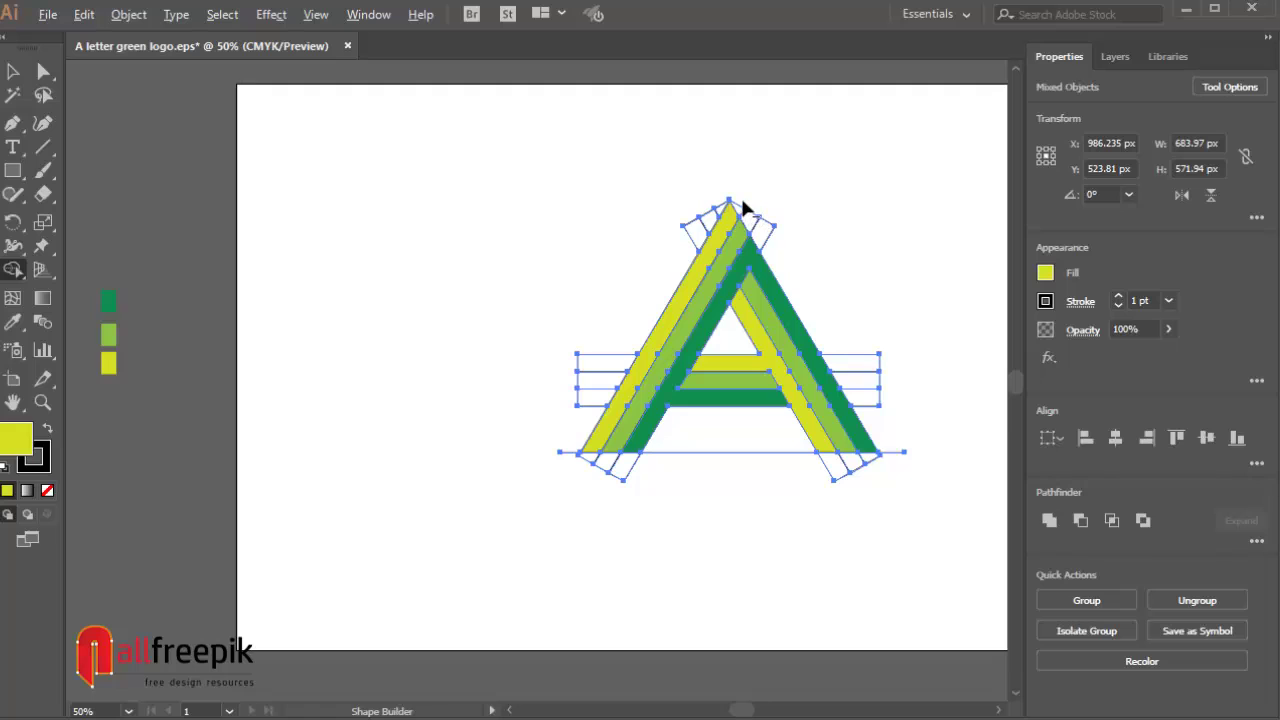
Erase the leftover strip and line ends around the letter's peak, crossbar and feet with Shape Builder, and deselect the artwork
{"action": "left_click_drag", "start_coordinate": [743, 202], "coordinate": [773, 234]}
{"action": "mouse_move", "coordinate": [858, 341]}
{"action": "left_mouse_down"}
{"action": "mouse_move", "coordinate": [891, 412]}
{"action": "mouse_move", "coordinate": [879, 423]}
{"action": "mouse_move", "coordinate": [910, 426]}
{"action": "left_mouse_up"}
{"action": "left_click_drag", "start_coordinate": [890, 434], "coordinate": [919, 476]}
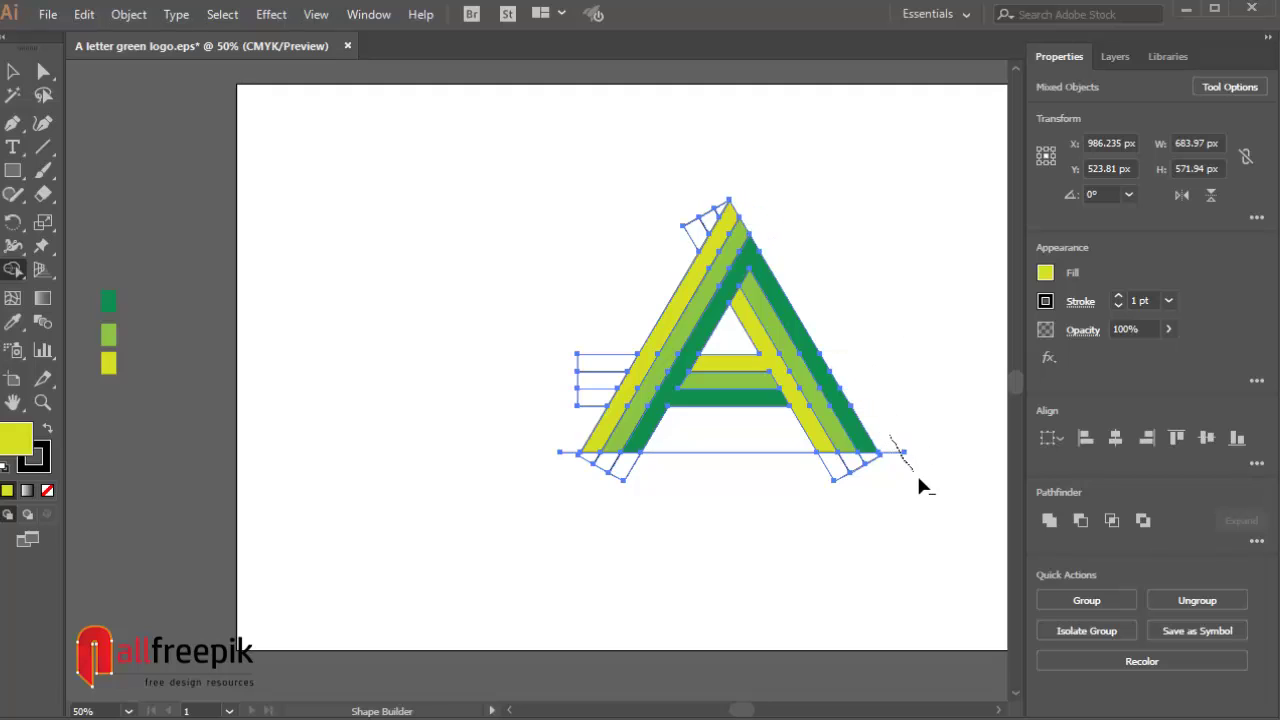
{"action": "left_click_drag", "start_coordinate": [822, 462], "coordinate": [878, 461]}
{"action": "left_click_drag", "start_coordinate": [662, 463], "coordinate": [579, 453]}
{"action": "mouse_move", "coordinate": [549, 316]}
{"action": "left_mouse_down"}
{"action": "mouse_move", "coordinate": [582, 407]}
{"action": "mouse_move", "coordinate": [584, 360]}
{"action": "left_mouse_up"}
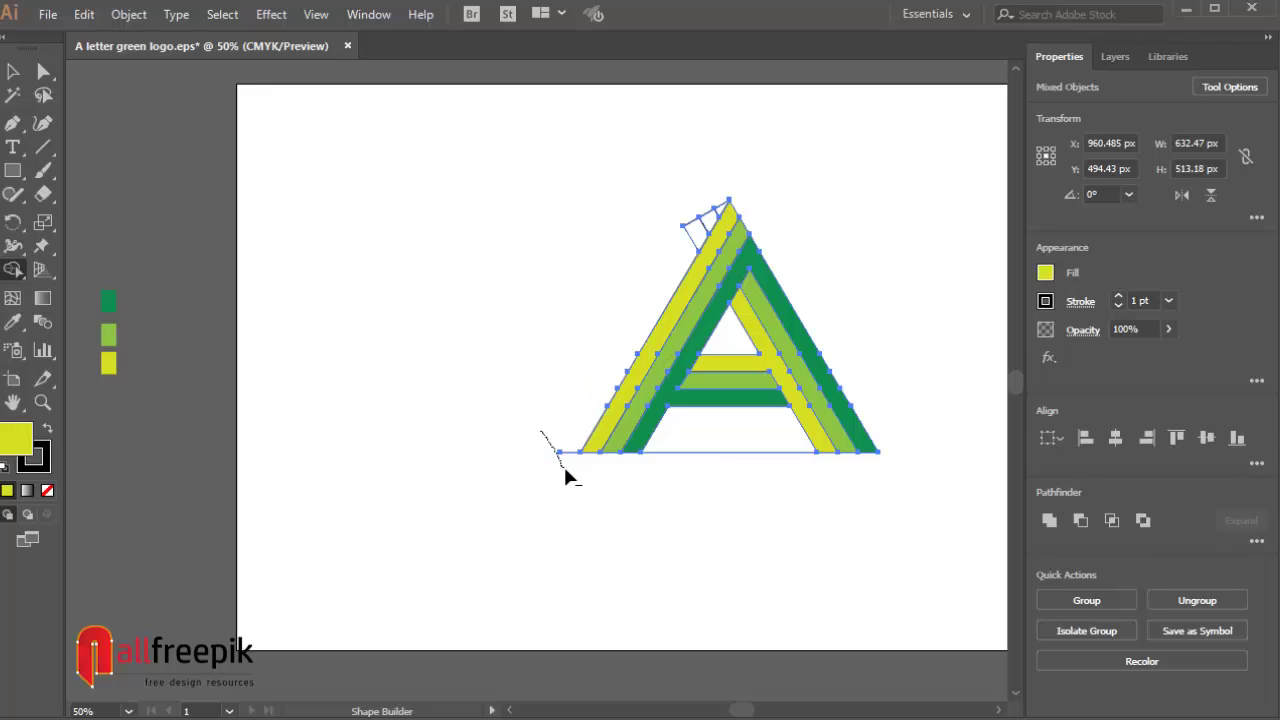
{"action": "left_click_drag", "start_coordinate": [697, 242], "coordinate": [724, 204]}
{"action": "left_click", "coordinate": [20, 77]}
{"action": "left_click", "coordinate": [396, 168]}
Delete the leftover baseline segment between the feet of the A
{"action": "key", "text": "space"}
{"action": "left_click_drag", "start_coordinate": [788, 235], "coordinate": [605, 237]}
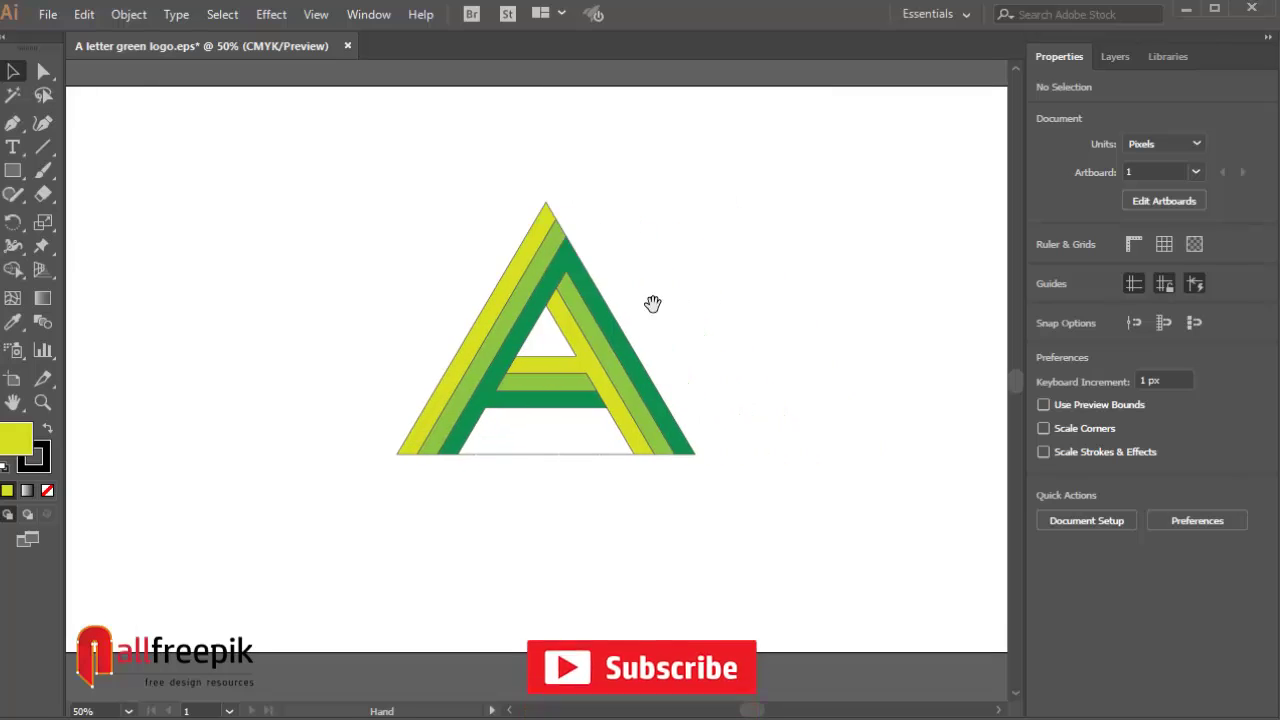
{"action": "left_click_drag", "start_coordinate": [554, 456], "coordinate": [548, 528]}
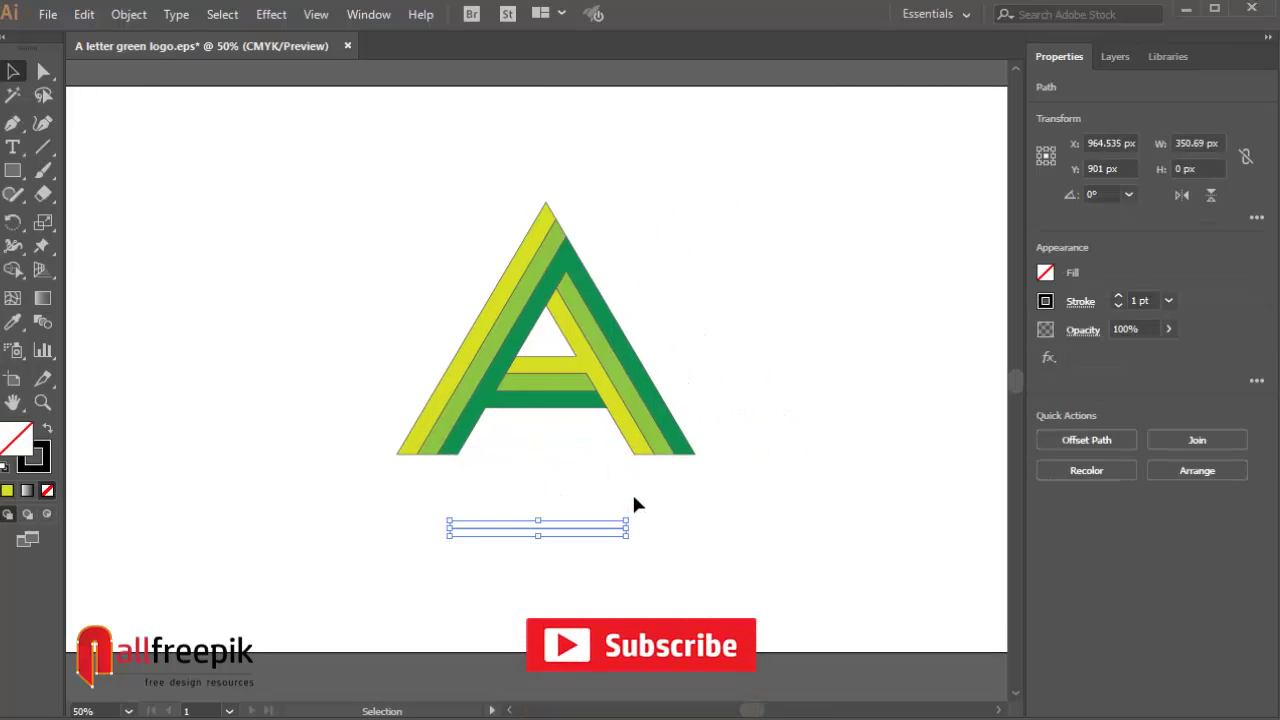
{"action": "key", "text": "Delete"}
Remove the black stroke from the whole A logo and deselect it
{"action": "left_click", "coordinate": [645, 388]}
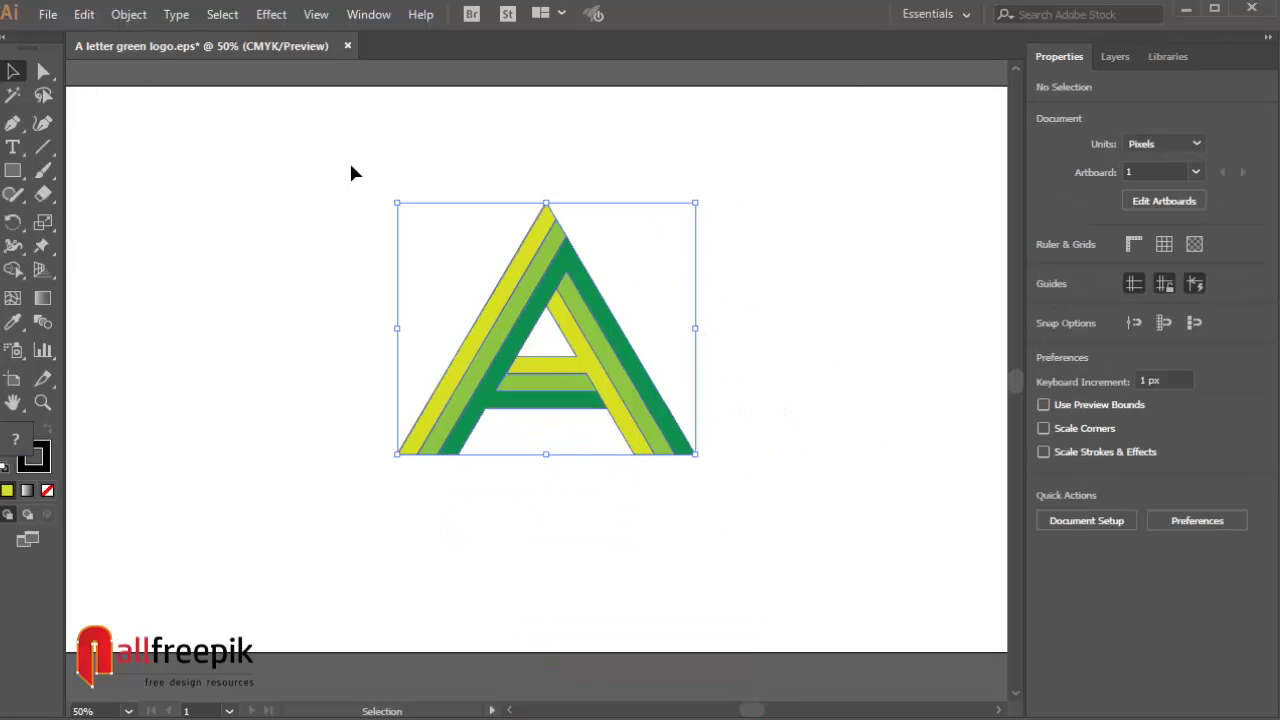
{"action": "left_click", "coordinate": [42, 463]}
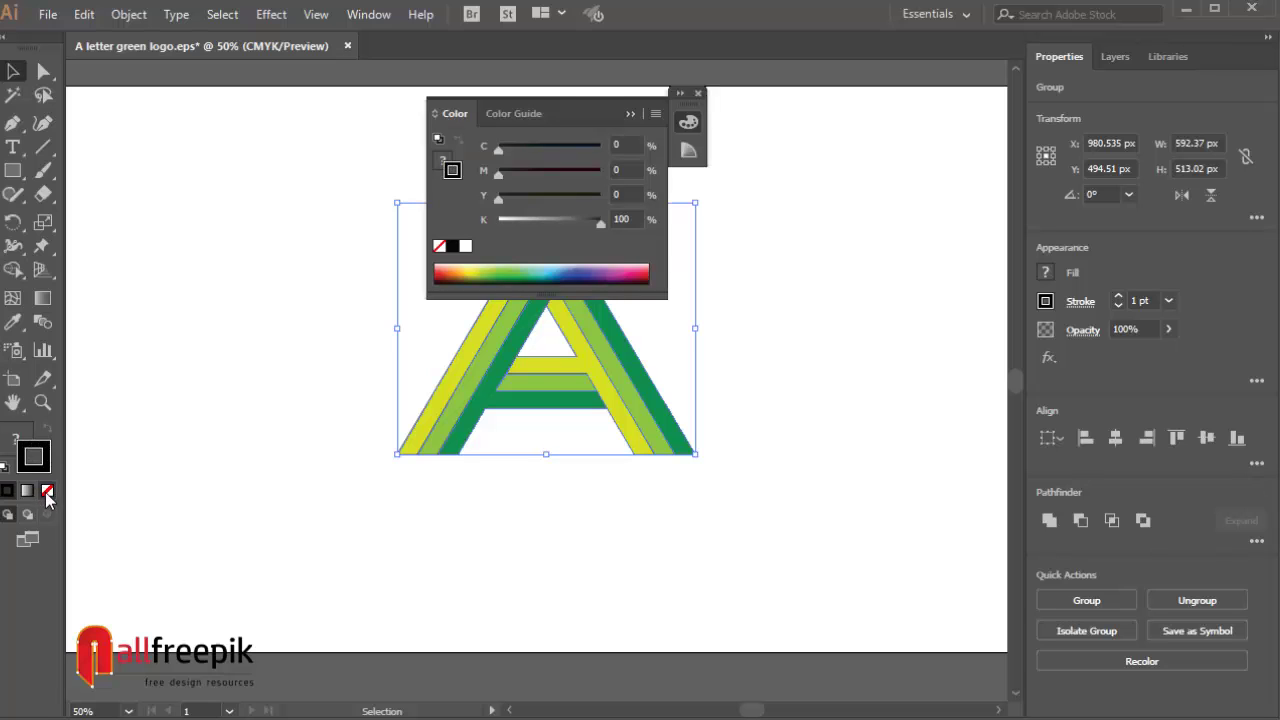
{"action": "left_click", "coordinate": [47, 490]}
{"action": "left_click", "coordinate": [688, 121]}
{"action": "left_click", "coordinate": [790, 190]}
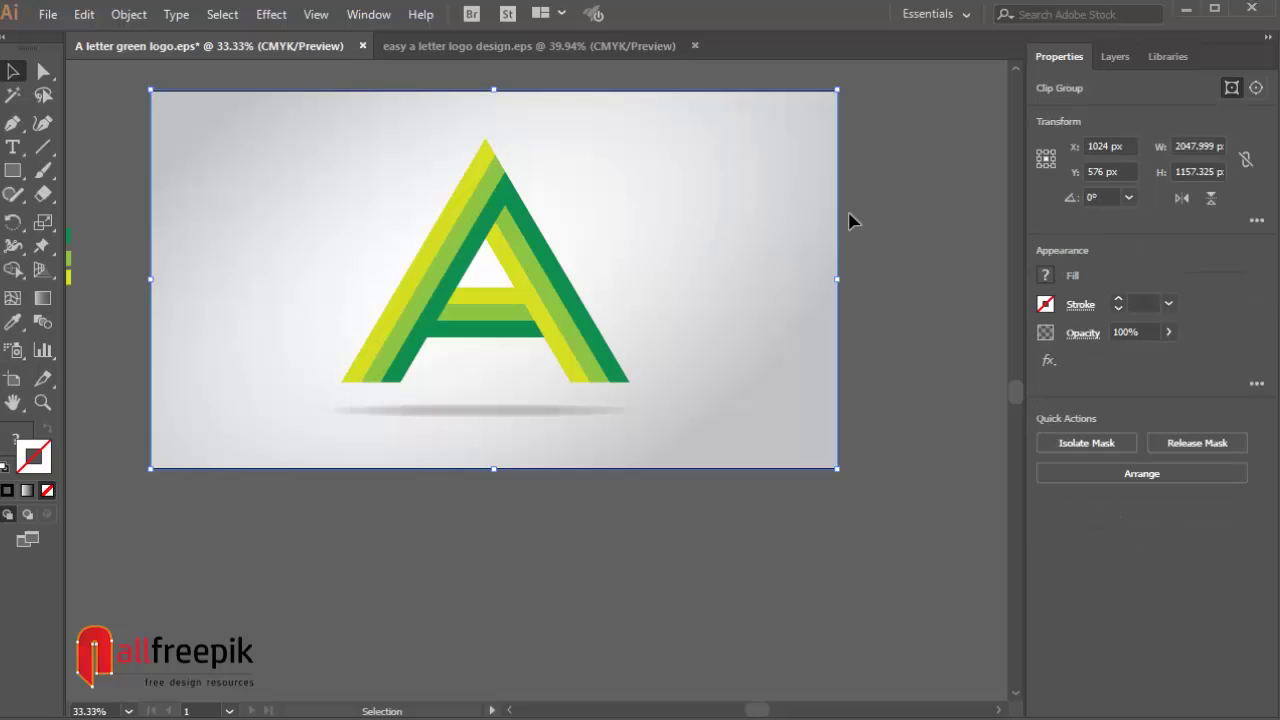
{"action": "left_click", "coordinate": [891, 216]}
{"action": "key", "text": "ctrl+space"}
{"action": "left_click_drag", "start_coordinate": [165, 88], "coordinate": [886, 549]}
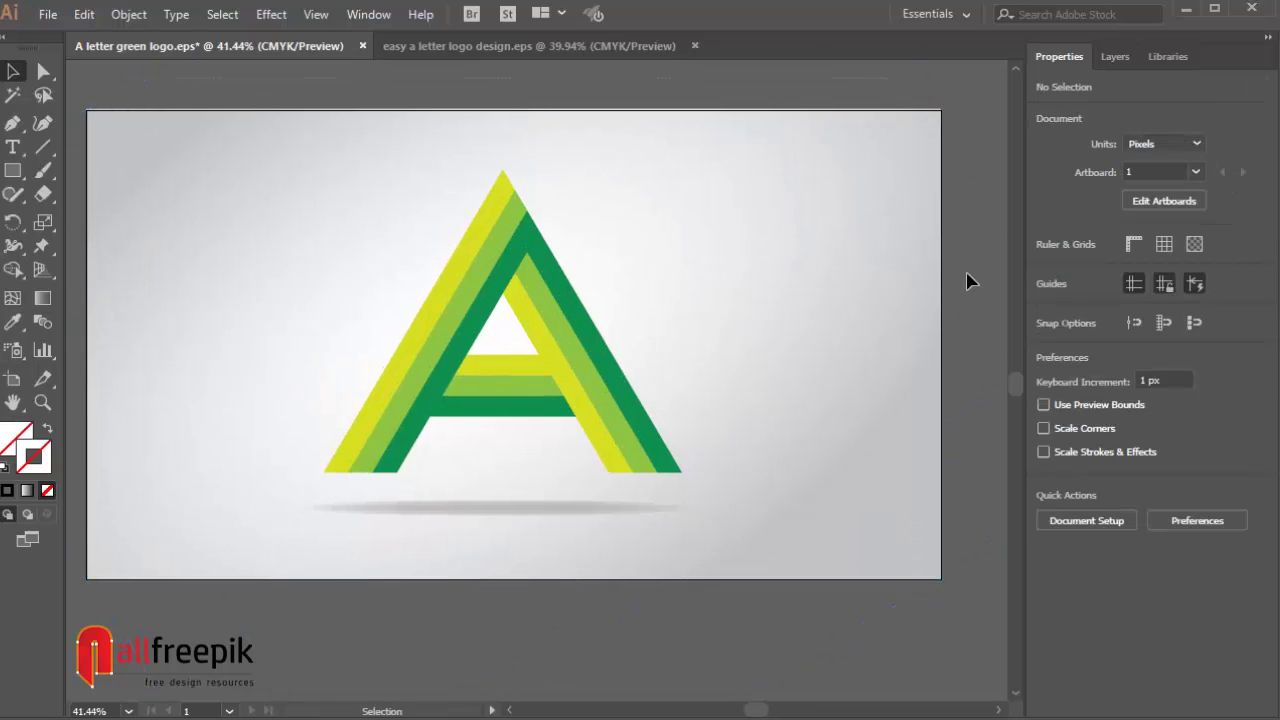